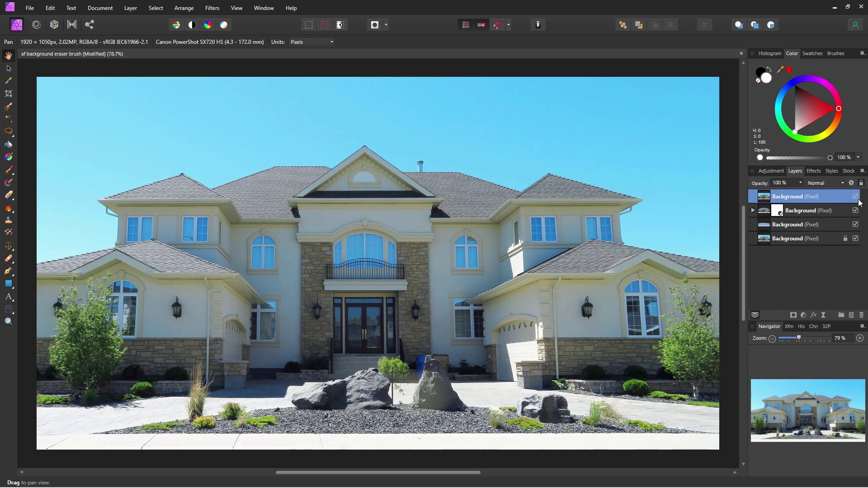
Delete the top three edited layers, keeping only the locked Background house photo.
click(857, 198)
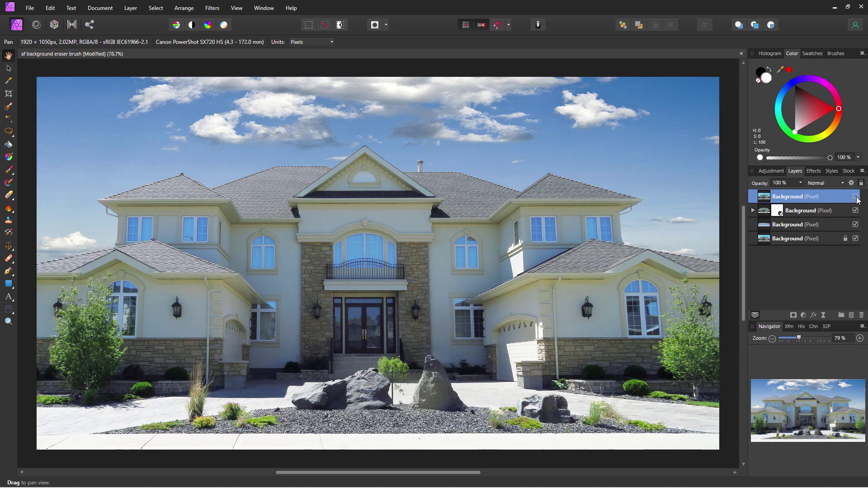
click(835, 227)
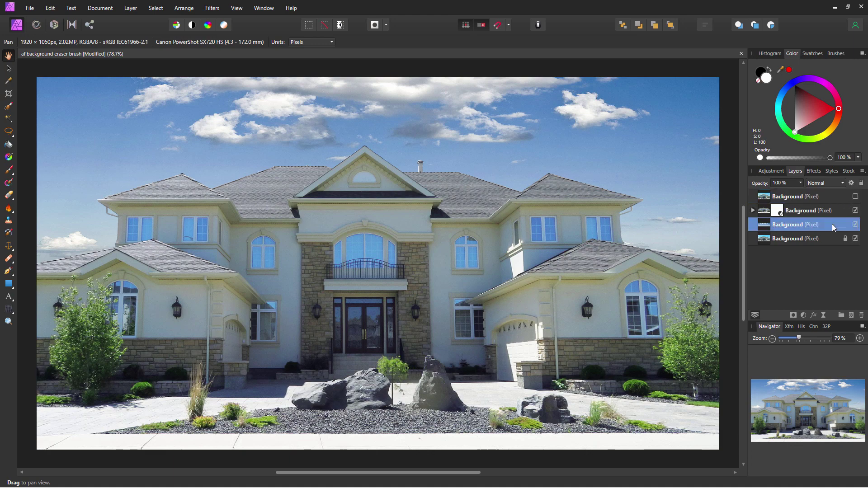
shift+click(830, 197)
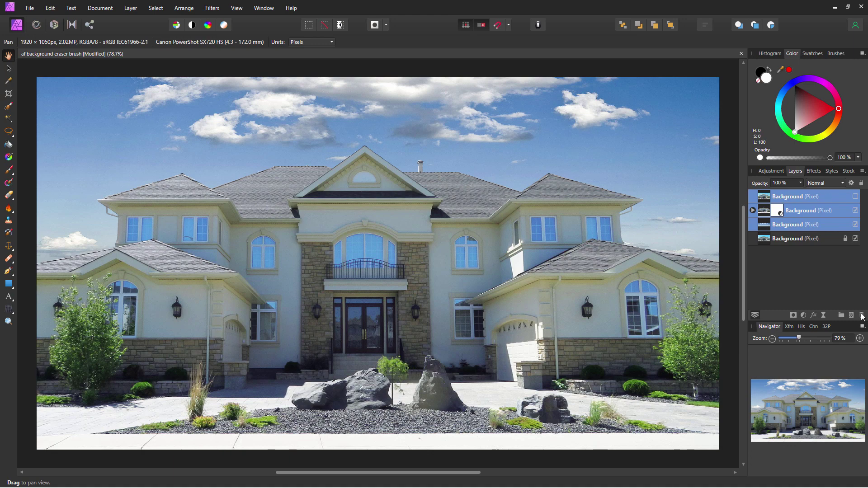
click(861, 316)
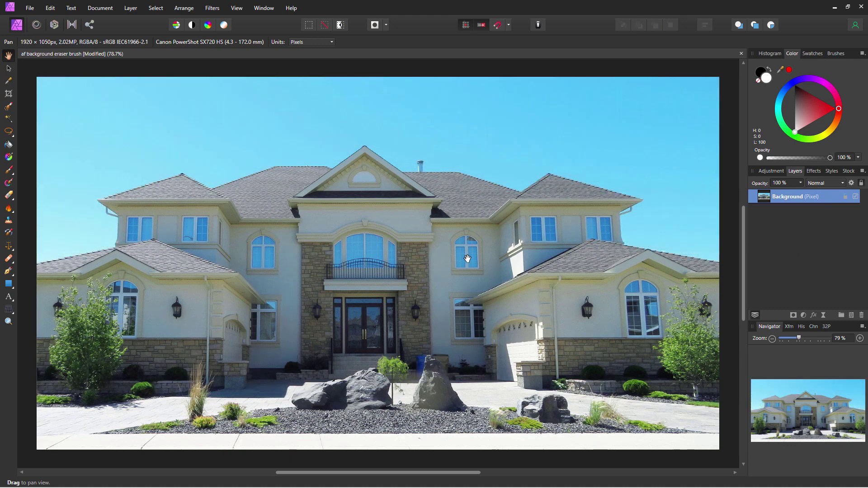
Duplicate the Background photo layer so an unlocked copy sits above the original.
key(v)
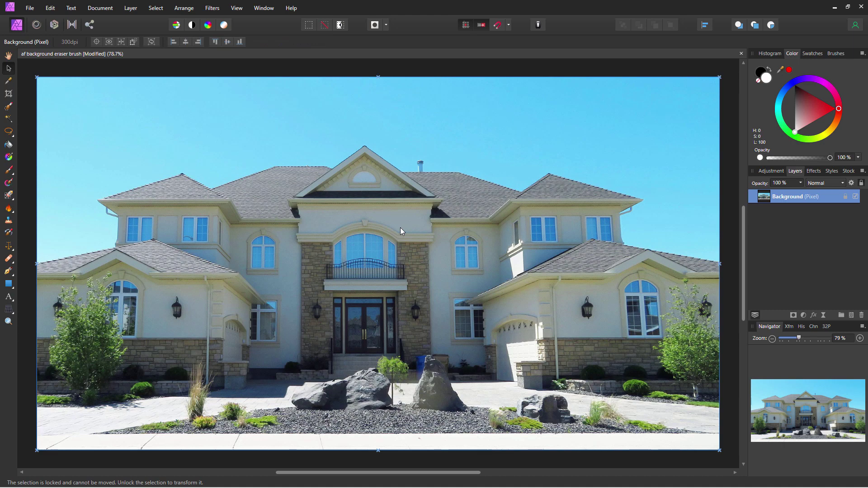
right_click(792, 202)
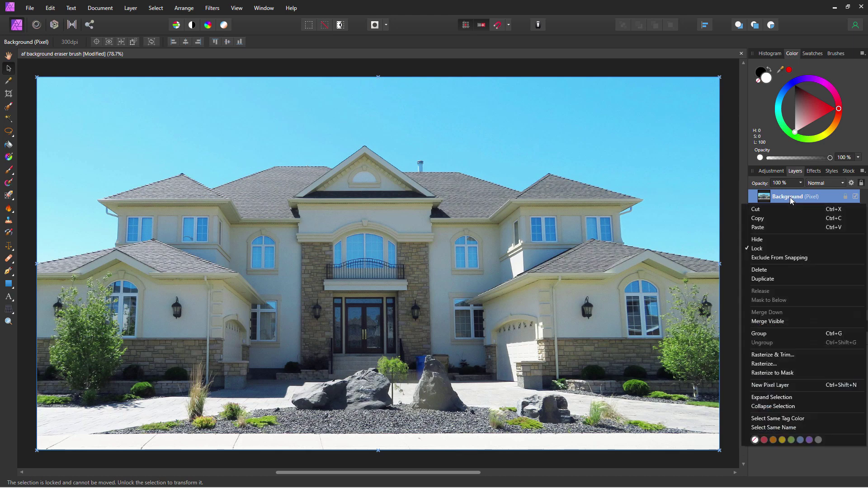
click(779, 279)
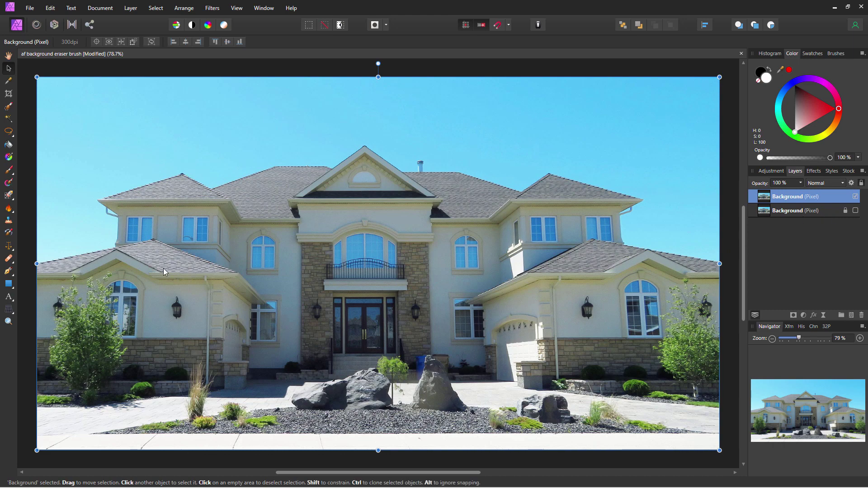
Zoom to 300% on the left roof edge and pick the Background Erase Brush.
click(9, 321)
click(56, 257)
click(55, 258)
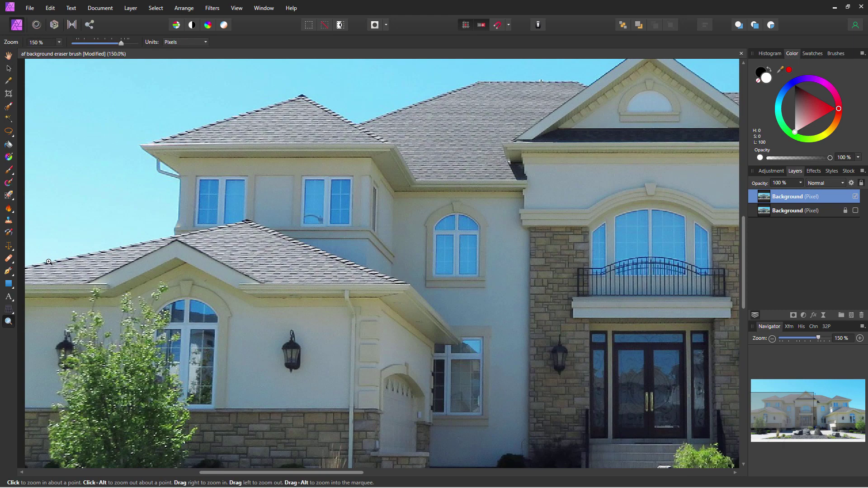
click(47, 263)
click(45, 262)
click(47, 263)
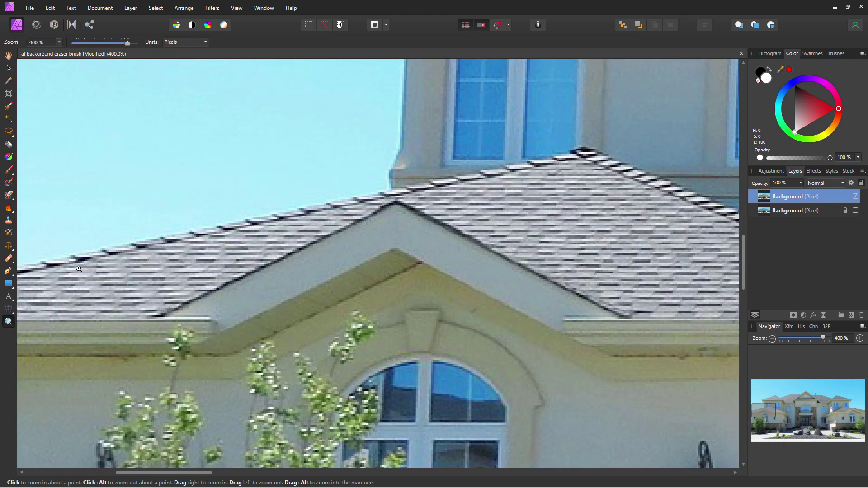
key(space)
drag(79, 269, 226, 290)
alt+click(259, 250)
key(space)
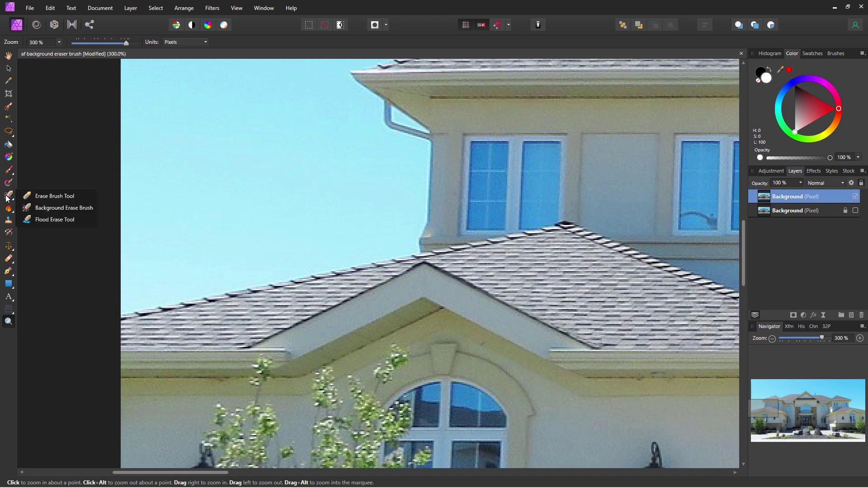
click(59, 208)
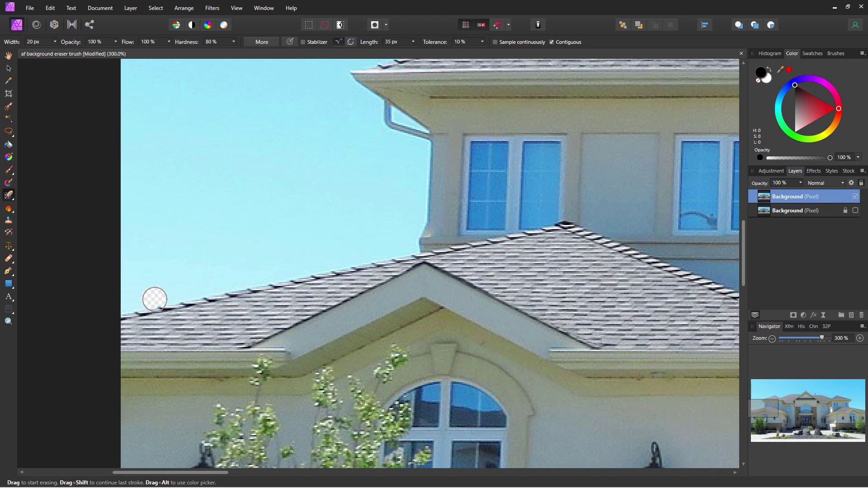
Erase the sky above the left roof edge, up the dormer wall and around the eave.
mouse_move(154, 300)
mouse_down()
mouse_move(179, 294)
mouse_move(108, 307)
mouse_move(335, 261)
mouse_move(302, 253)
mouse_move(342, 247)
mouse_move(342, 261)
mouse_move(413, 246)
mouse_move(421, 150)
mouse_move(411, 153)
mouse_move(416, 193)
mouse_move(432, 183)
mouse_move(430, 154)
mouse_move(435, 218)
mouse_move(442, 217)
mouse_move(463, 189)
mouse_move(451, 146)
mouse_move(417, 267)
mouse_up()
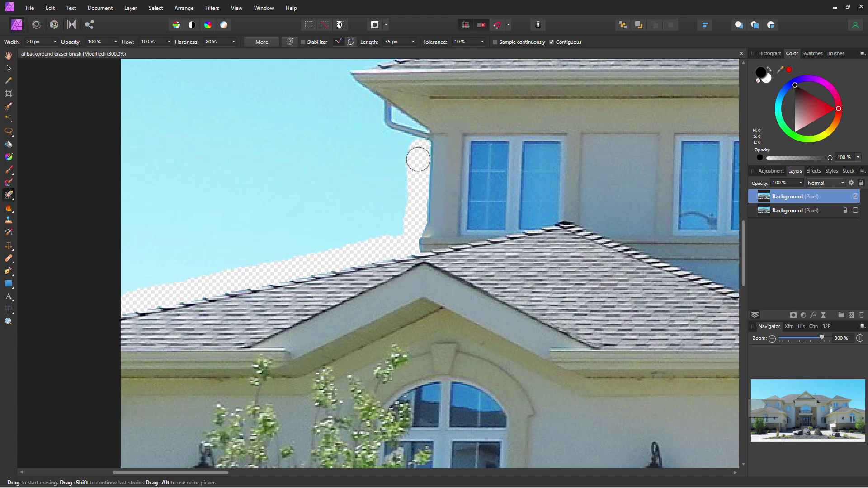
mouse_move(415, 146)
mouse_down()
mouse_move(385, 137)
mouse_move(413, 146)
mouse_move(387, 141)
mouse_move(375, 106)
mouse_move(373, 119)
mouse_move(374, 102)
mouse_move(338, 82)
mouse_move(332, 104)
mouse_up()
scroll(310, 184, up, 5)
scroll(286, 248, right, 2)
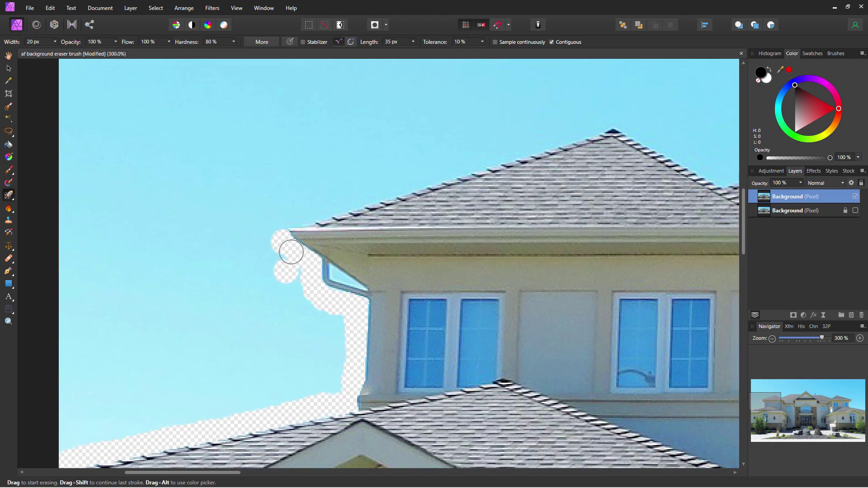
mouse_move(282, 229)
mouse_down()
mouse_move(343, 195)
mouse_move(313, 216)
mouse_up()
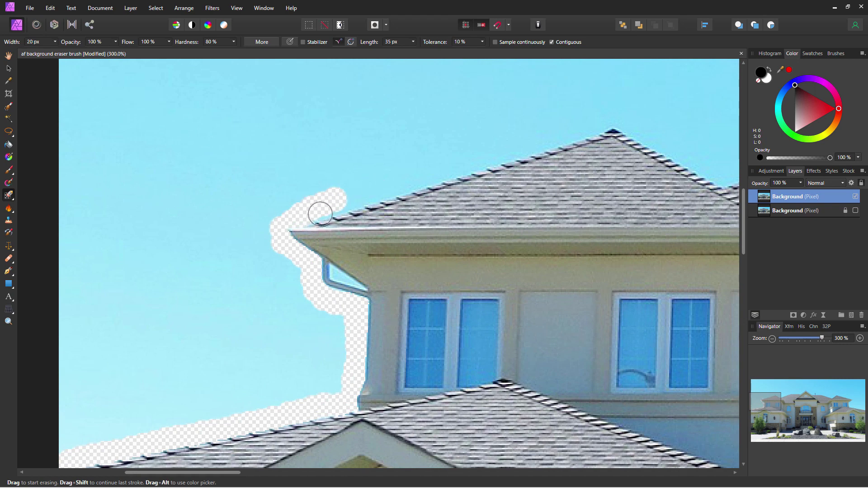
drag(344, 200, 367, 192)
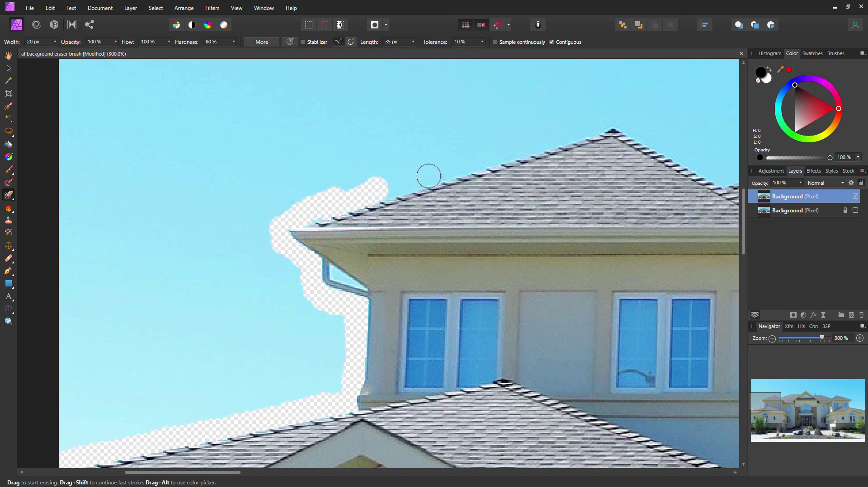
Erase a continuous sky strip up the roof slope to the ridge peak.
click(457, 169)
drag(457, 169, 376, 194)
click(513, 150)
mouse_move(511, 147)
mouse_down()
mouse_move(475, 159)
mouse_move(490, 155)
mouse_up()
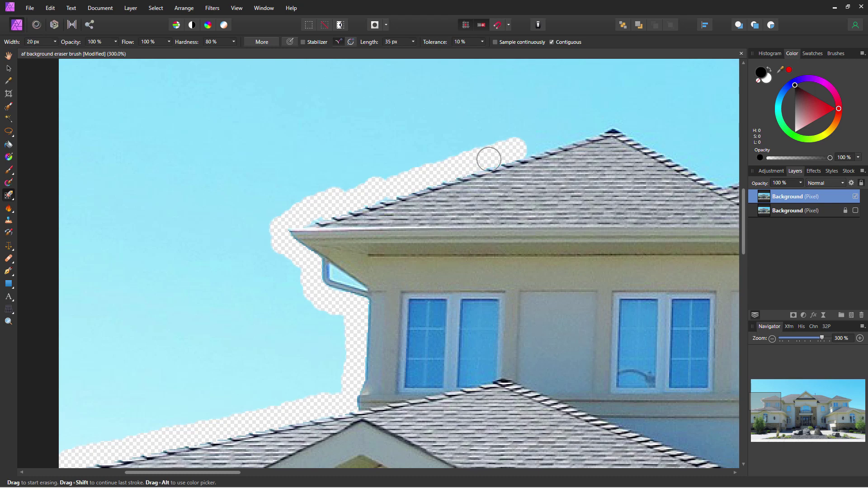
click(560, 135)
drag(560, 136, 520, 142)
click(601, 123)
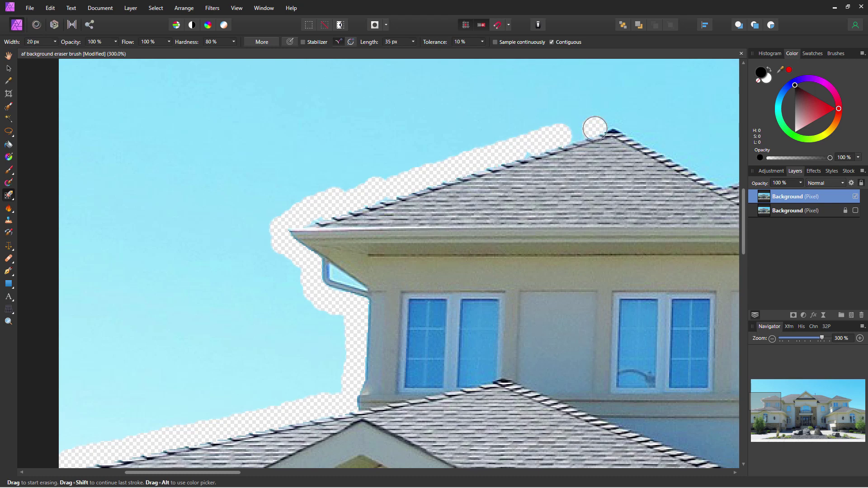
mouse_move(602, 122)
mouse_down()
mouse_move(530, 146)
mouse_move(532, 135)
mouse_move(561, 144)
mouse_up()
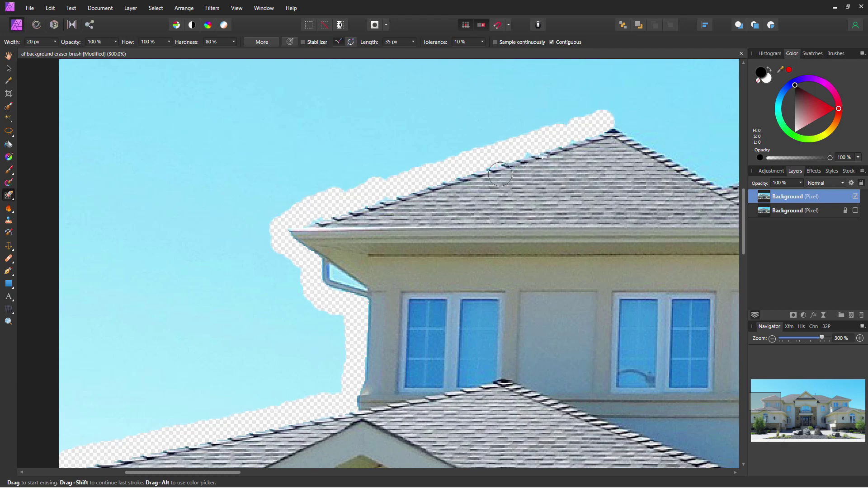
Erase the sky along the ridge's right slope and the following roof edge.
scroll(470, 153, right, 5)
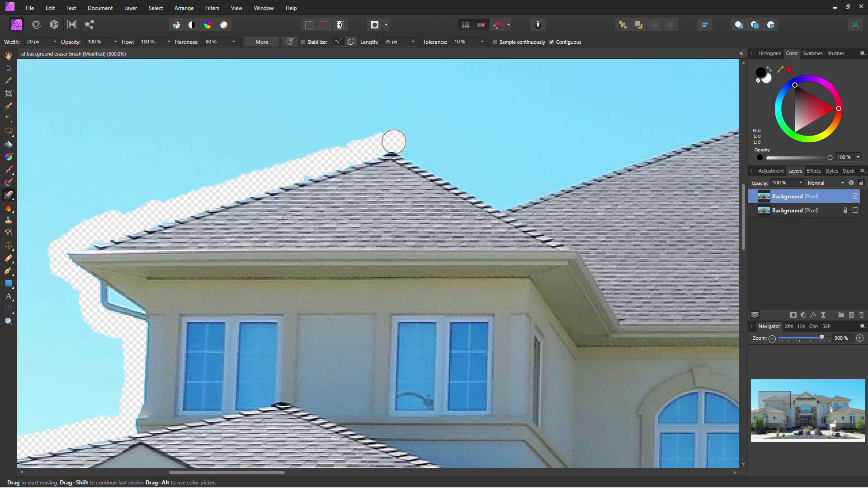
mouse_move(394, 142)
mouse_down()
mouse_move(503, 202)
mouse_move(638, 151)
mouse_up()
click(597, 134)
key(space)
mouse_move(540, 146)
mouse_down()
mouse_move(428, 171)
mouse_move(255, 233)
mouse_up()
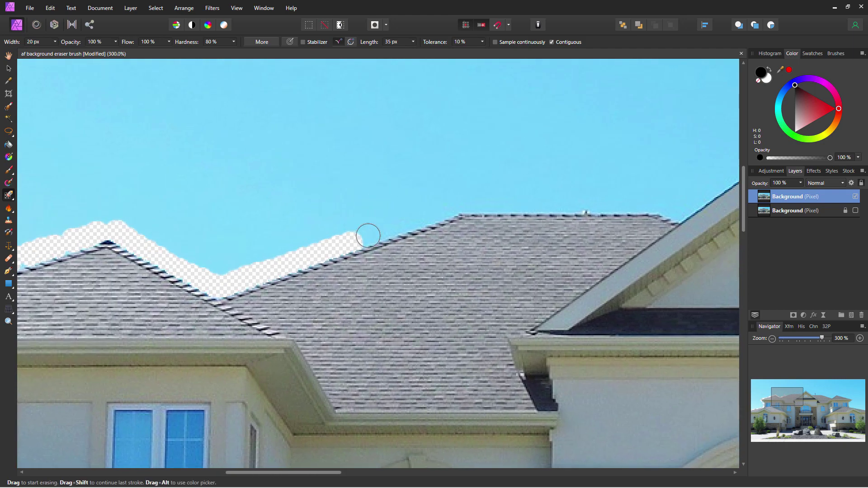
mouse_move(359, 239)
mouse_down()
mouse_move(460, 203)
mouse_move(662, 202)
mouse_up()
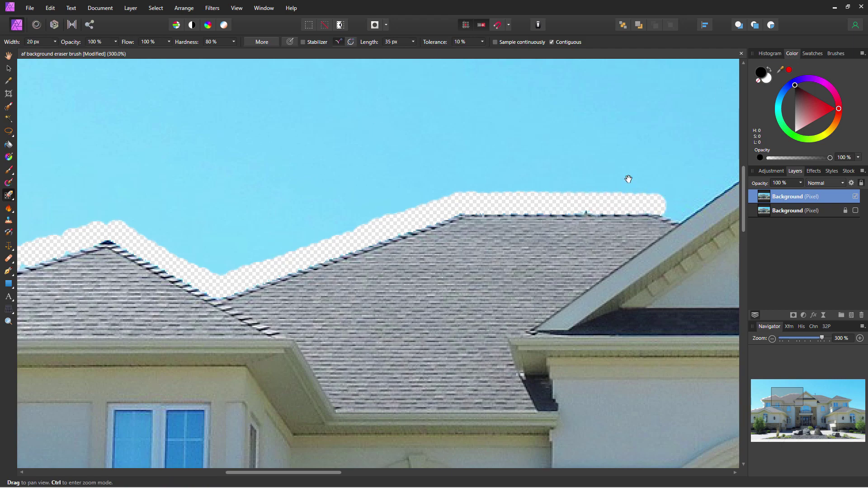
Erase the sky along the ridge, both gable slopes and around the chimney.
drag(514, 197, 333, 228)
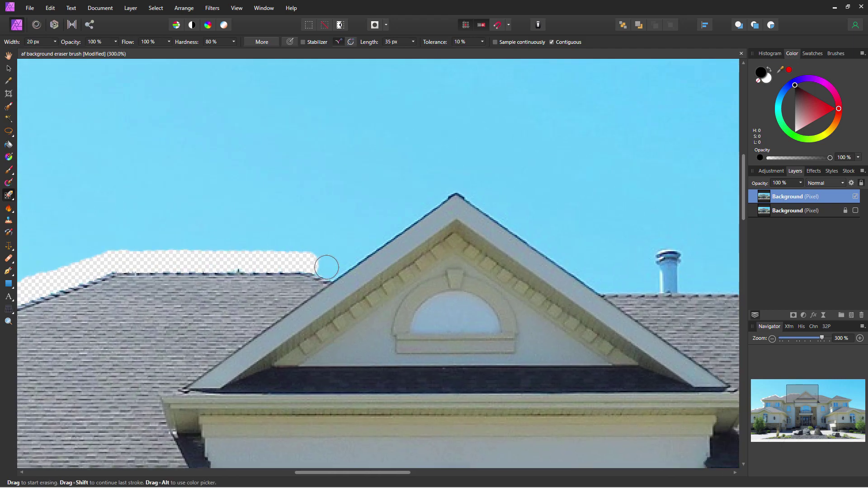
click(325, 267)
mouse_move(325, 267)
mouse_down()
mouse_move(453, 181)
mouse_move(470, 176)
mouse_move(475, 219)
mouse_move(488, 207)
mouse_move(474, 189)
mouse_up()
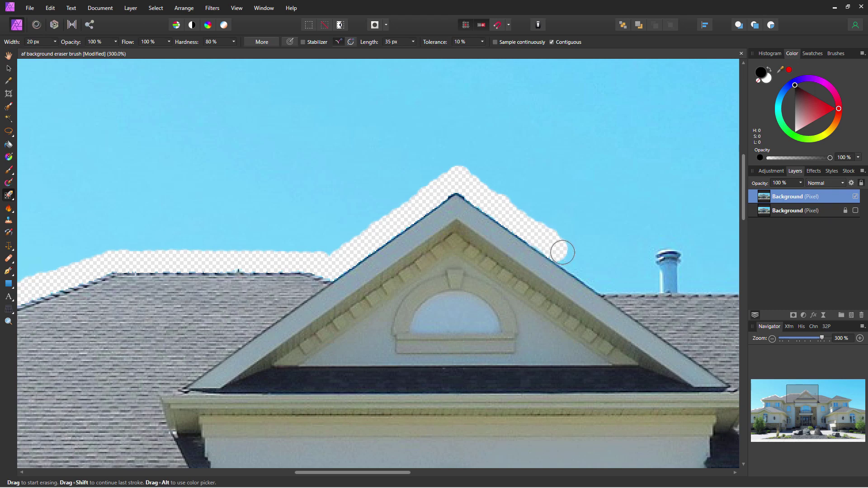
drag(568, 253, 582, 265)
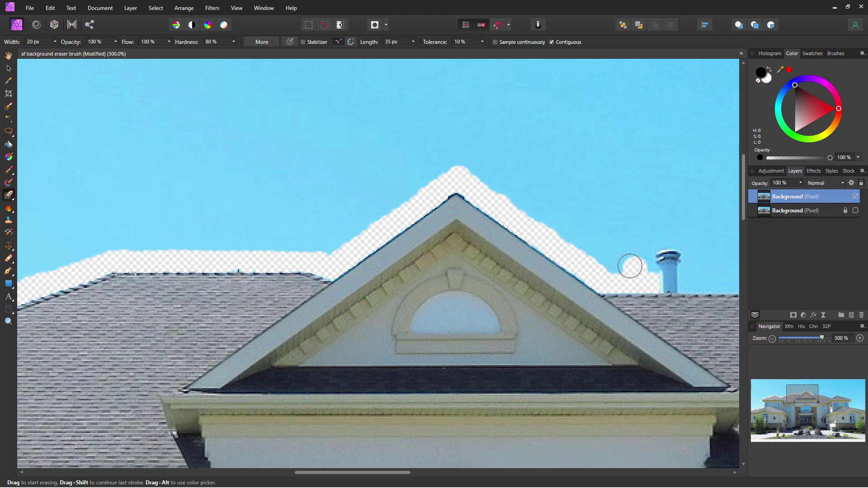
scroll(610, 262, right, 5)
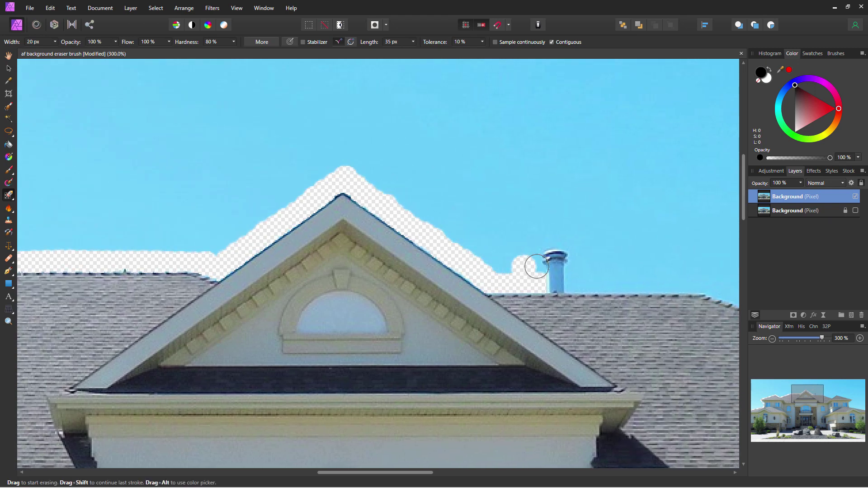
mouse_move(527, 240)
mouse_down()
mouse_move(542, 225)
mouse_move(565, 230)
mouse_move(558, 242)
mouse_move(581, 249)
mouse_move(573, 253)
mouse_move(582, 264)
mouse_move(570, 267)
mouse_move(611, 289)
mouse_move(666, 284)
mouse_move(597, 247)
mouse_move(291, 252)
mouse_up()
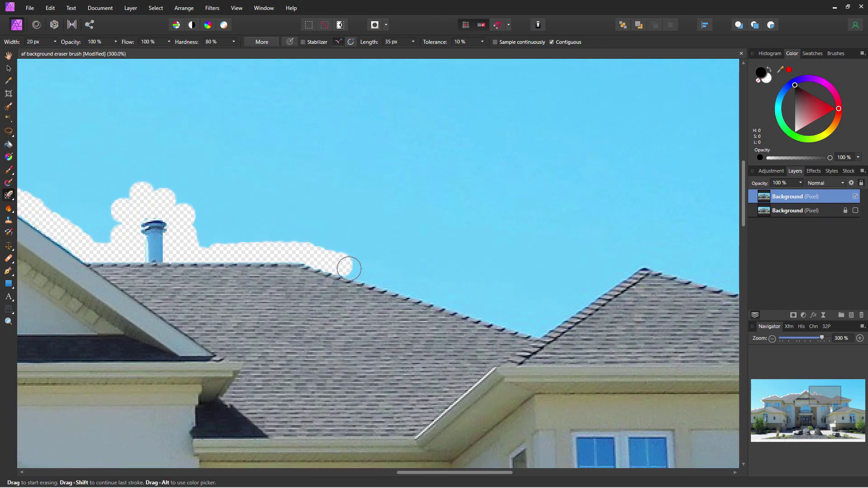
Erase the sky down the wall edge and along the lower roofline to the image edge.
mouse_move(349, 269)
mouse_down()
mouse_move(541, 330)
mouse_move(582, 301)
mouse_up()
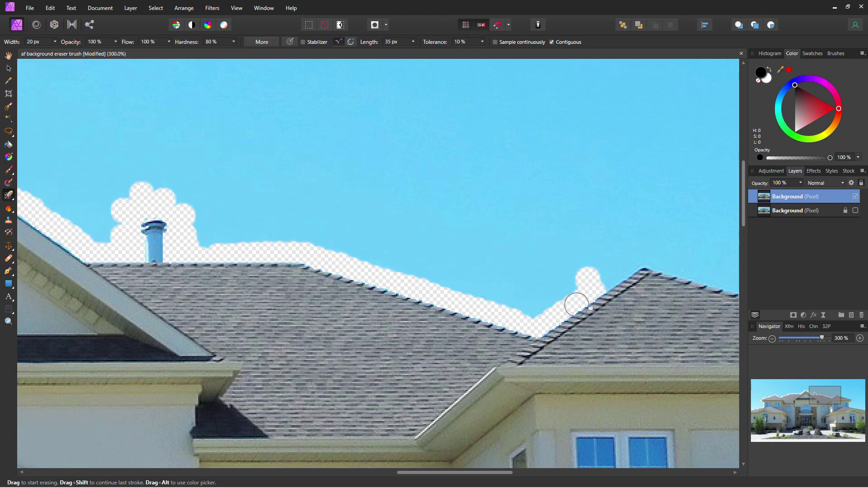
drag(549, 242, 281, 242)
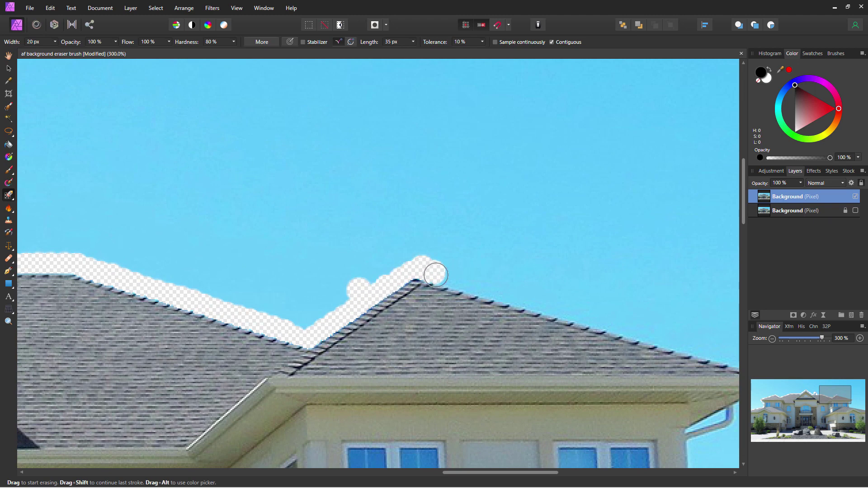
mouse_move(501, 295)
mouse_down()
mouse_move(696, 350)
mouse_move(689, 326)
mouse_move(397, 229)
mouse_move(426, 259)
mouse_move(412, 261)
mouse_move(408, 255)
mouse_move(450, 266)
mouse_up()
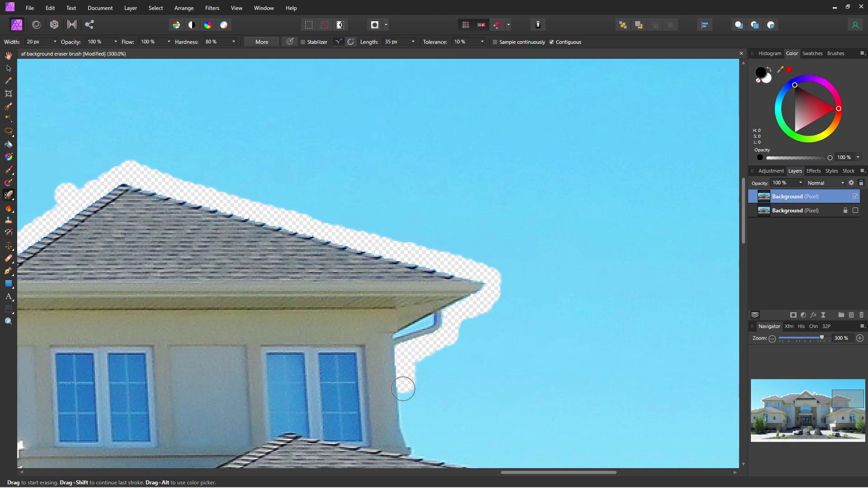
scroll(473, 366, down, 5)
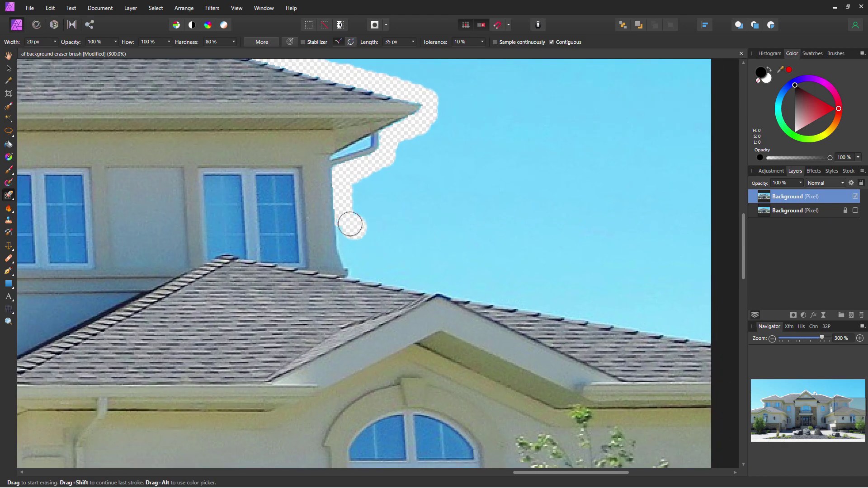
drag(346, 248, 344, 236)
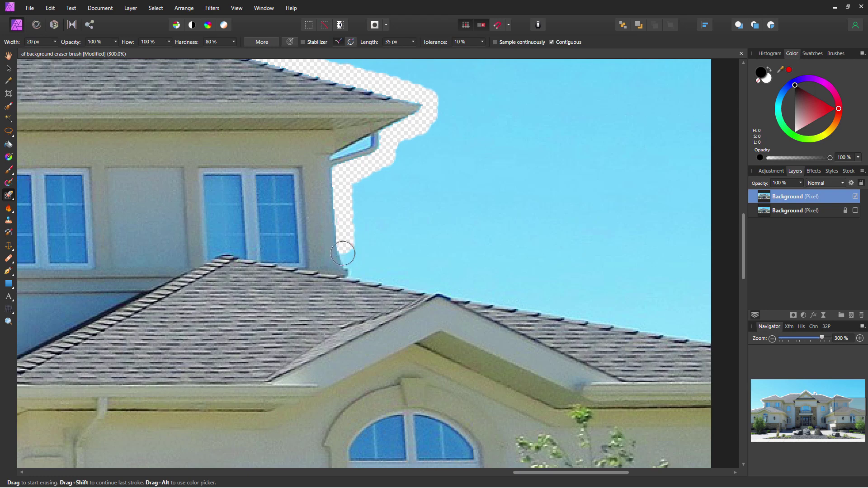
drag(369, 276, 612, 314)
scroll(564, 271, right, 5)
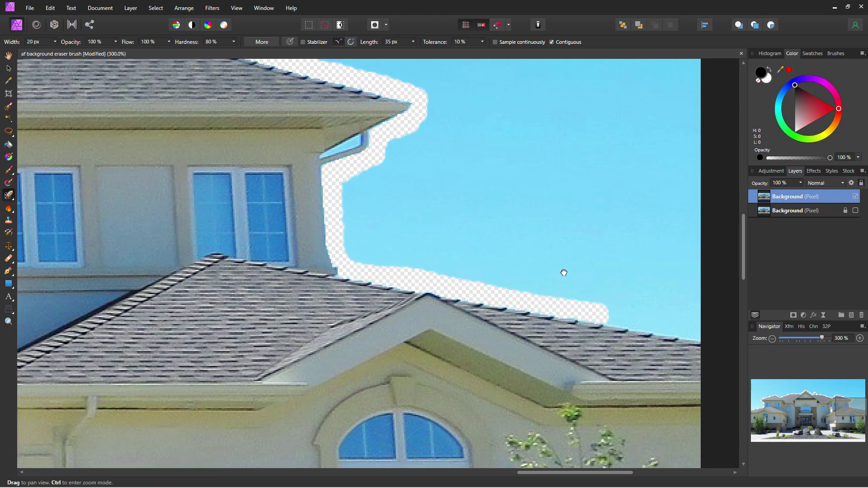
drag(372, 245, 474, 256)
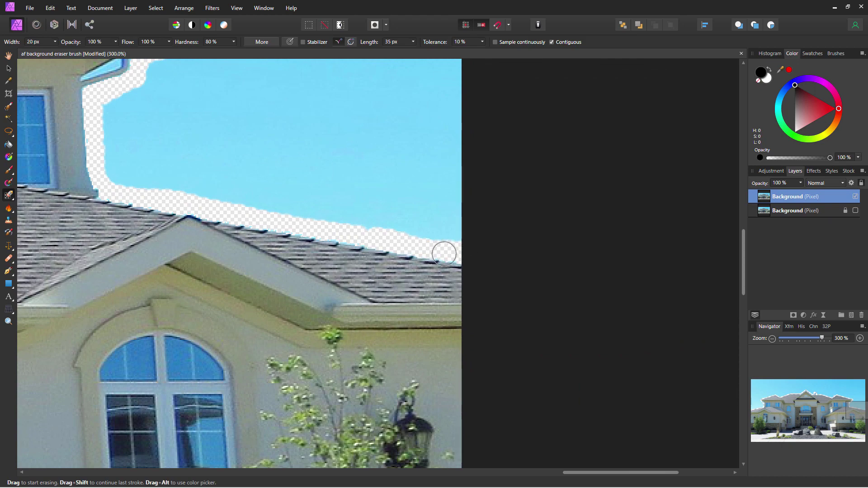
scroll(326, 226, left, 5)
scroll(428, 190, up, 4)
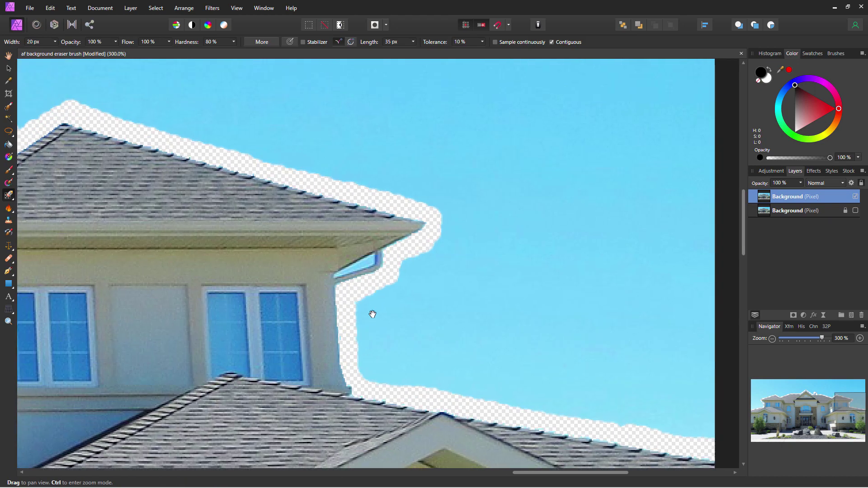
Zoom to 500% on the gutter corner, lasso the gap and erase its sky.
click(8, 322)
click(371, 269)
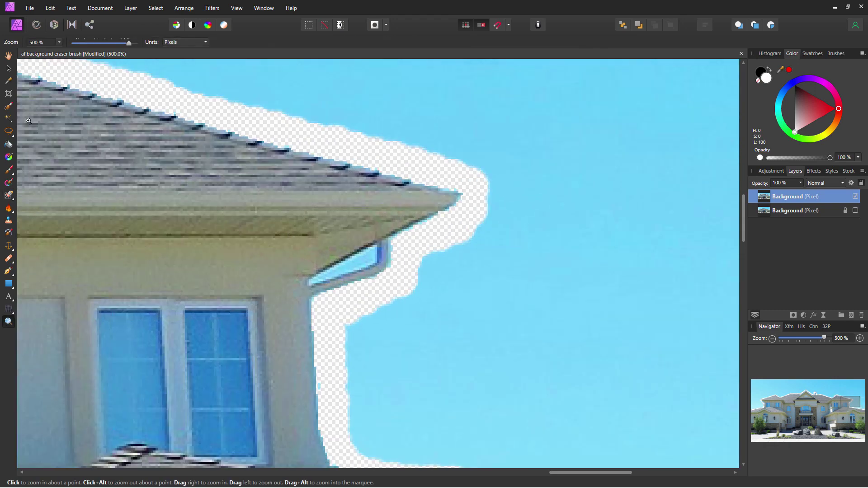
click(8, 132)
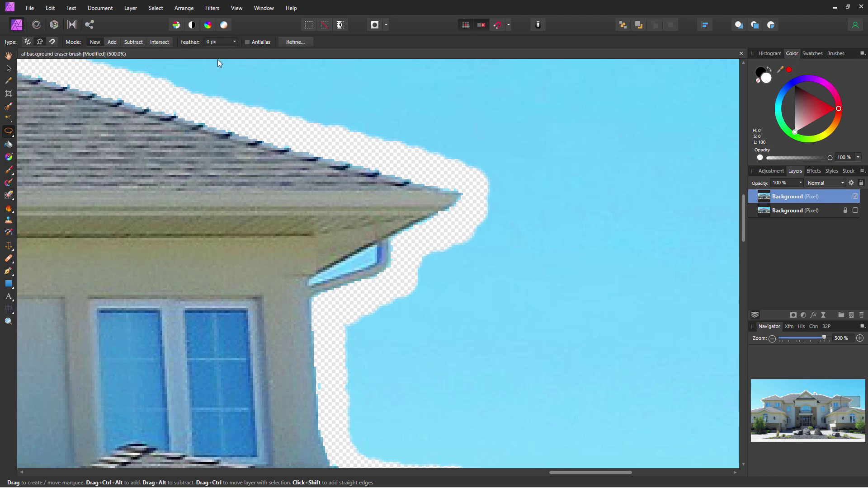
click(150, 61)
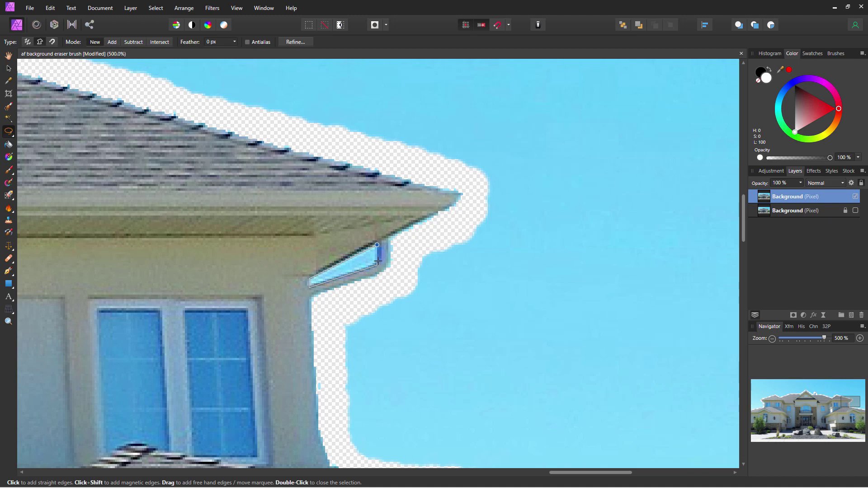
click(10, 197)
drag(380, 256, 325, 277)
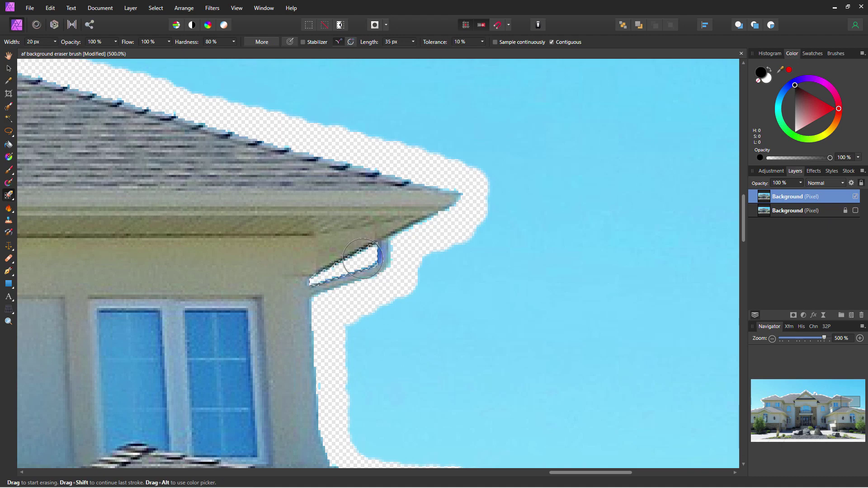
key(ctrl+d)
Undo a stray erased patch and return the view to the roof corner and gutter.
click(364, 326)
key(space)
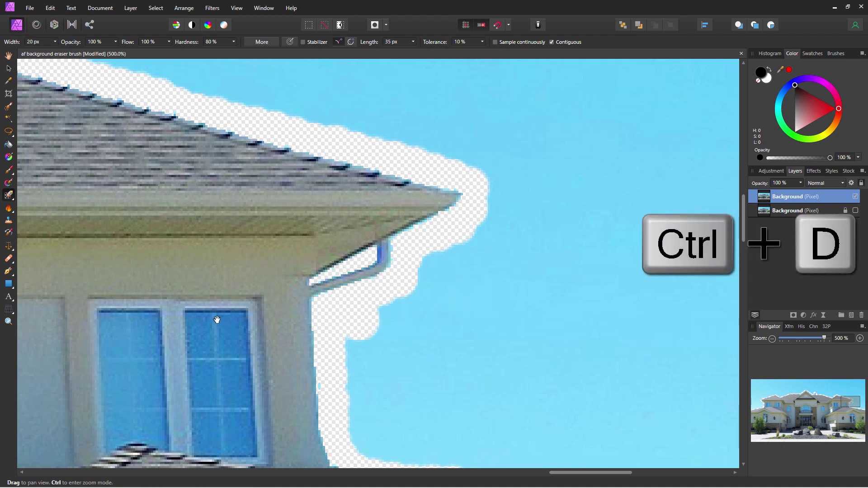
mouse_move(151, 304)
mouse_down()
mouse_move(682, 268)
mouse_move(243, 300)
mouse_move(397, 320)
mouse_move(720, 317)
mouse_up()
drag(28, 335, 606, 333)
drag(377, 317, 559, 333)
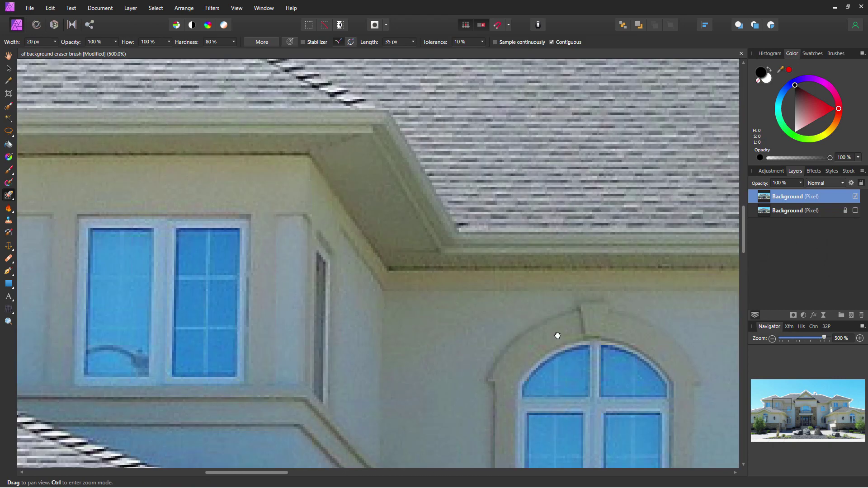
drag(182, 327, 568, 333)
drag(516, 285, 471, 338)
drag(408, 281, 394, 287)
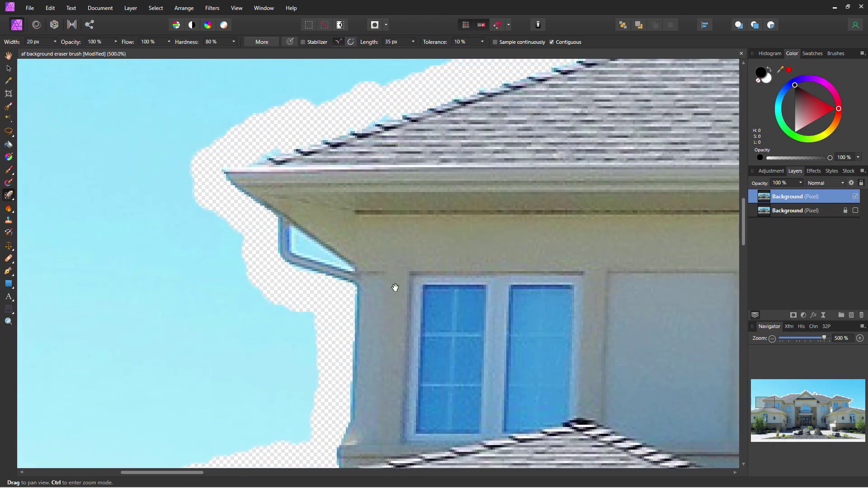
key(ctrl+z)
Lasso the gutter triangle, erase the sky inside it and widen the left edge.
click(8, 131)
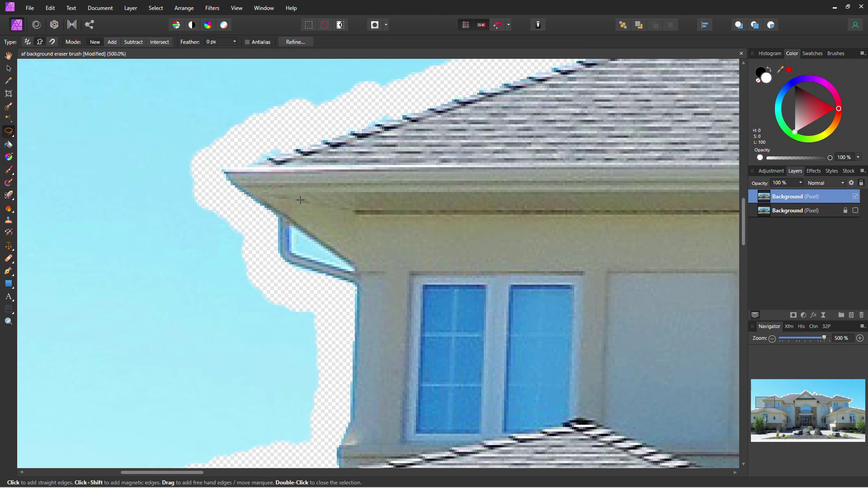
click(291, 225)
click(9, 196)
mouse_move(308, 230)
mouse_down()
mouse_move(348, 264)
mouse_move(290, 241)
mouse_move(328, 256)
mouse_up()
key(ctrl+d)
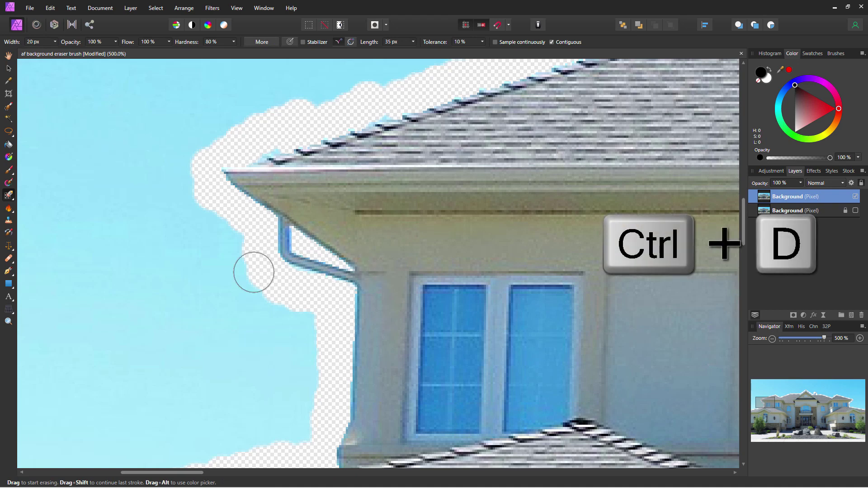
mouse_move(254, 270)
mouse_down()
mouse_move(234, 278)
mouse_move(252, 256)
mouse_up()
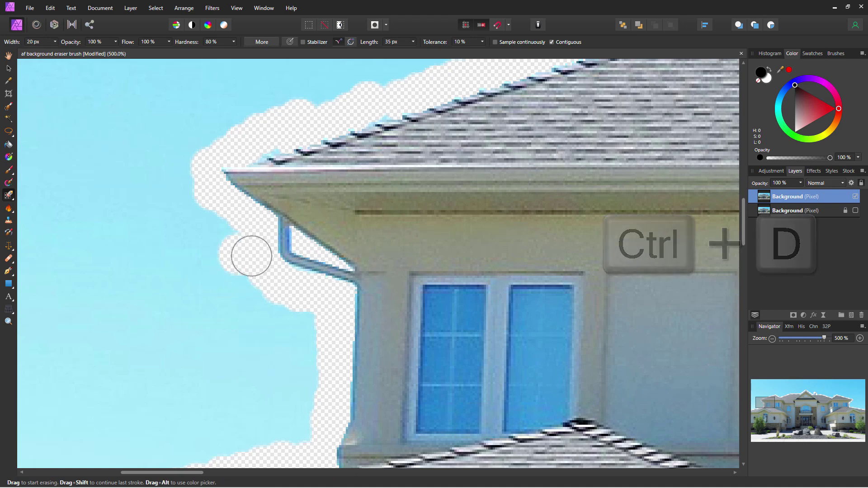
click(10, 195)
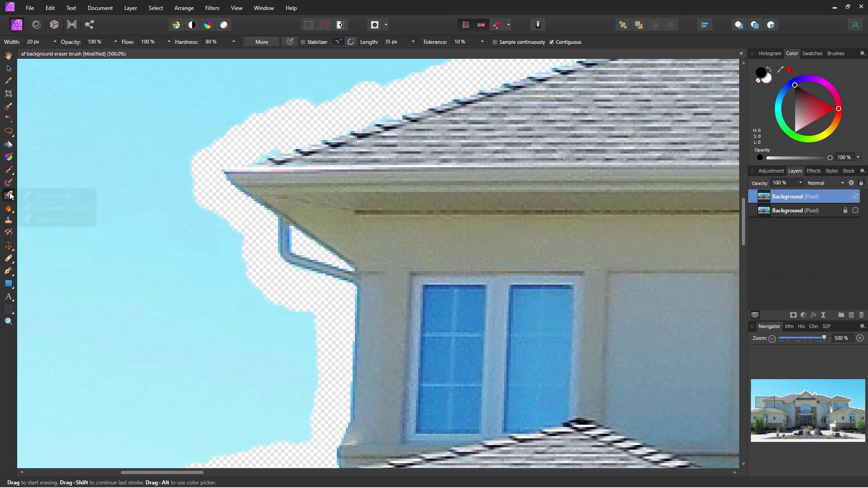
With the Erase Brush, clear the sky along the left edge, above the roof peak and valley.
click(53, 196)
mouse_move(172, 199)
mouse_down()
mouse_move(233, 243)
mouse_move(240, 271)
mouse_move(303, 325)
mouse_move(300, 395)
mouse_move(278, 325)
mouse_move(301, 419)
mouse_move(282, 420)
mouse_move(241, 289)
mouse_move(178, 223)
mouse_move(169, 200)
mouse_move(208, 142)
mouse_move(331, 93)
mouse_move(277, 99)
mouse_move(276, 122)
mouse_up()
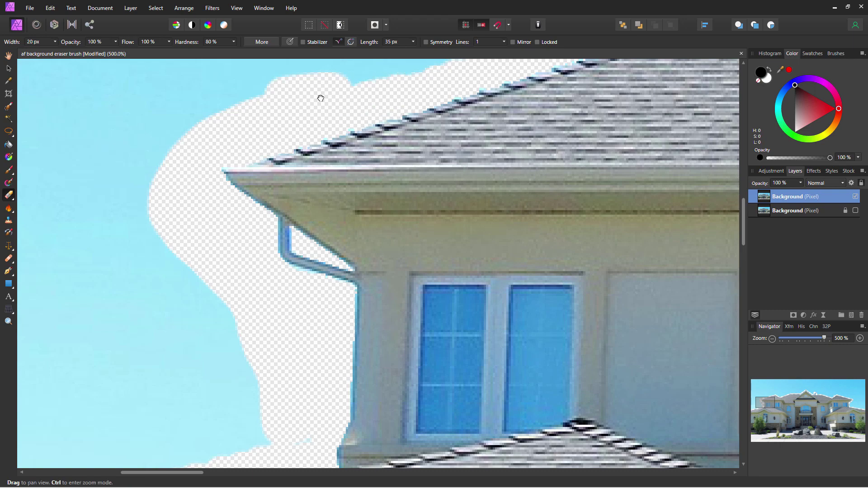
mouse_move(320, 97)
mouse_down()
mouse_move(113, 205)
mouse_move(124, 182)
mouse_move(277, 132)
mouse_move(408, 103)
mouse_move(244, 156)
mouse_move(367, 130)
mouse_move(426, 99)
mouse_move(420, 126)
mouse_up()
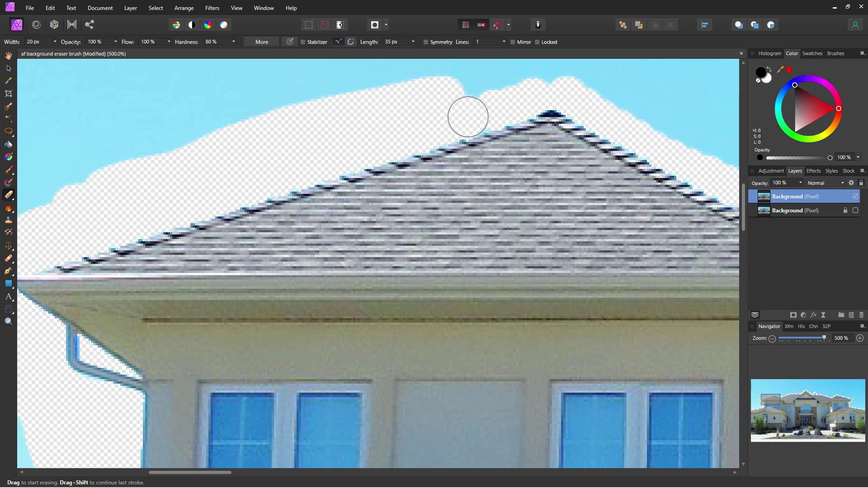
mouse_move(475, 115)
mouse_down()
mouse_move(436, 105)
mouse_move(146, 217)
mouse_up()
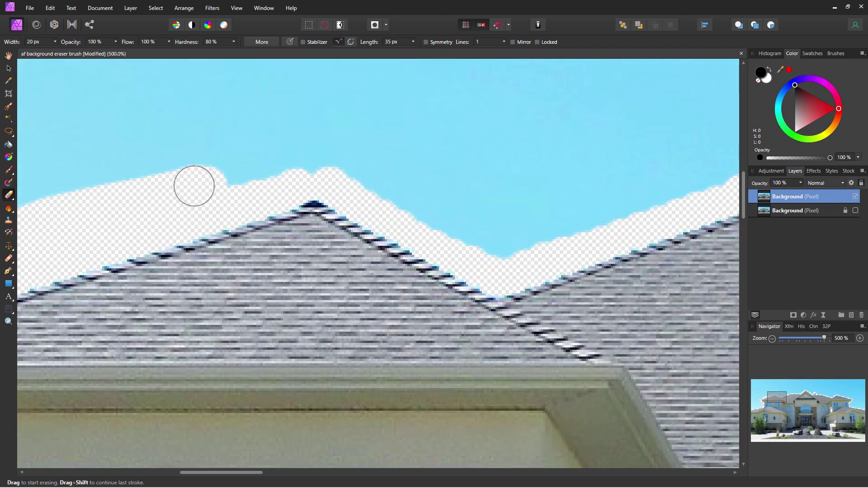
mouse_move(195, 186)
mouse_down()
mouse_move(321, 155)
mouse_move(524, 246)
mouse_move(386, 171)
mouse_move(217, 162)
mouse_move(163, 181)
mouse_up()
mouse_move(516, 165)
mouse_down()
mouse_move(314, 192)
mouse_move(229, 217)
mouse_up()
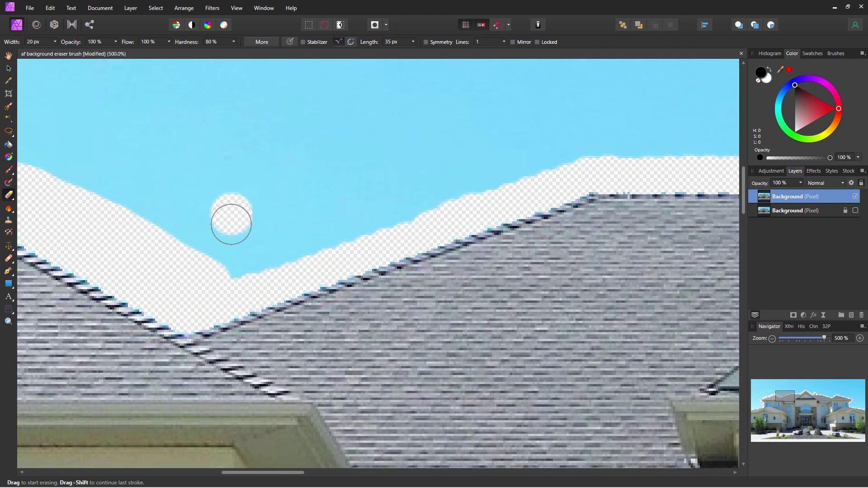
mouse_move(200, 251)
mouse_down()
mouse_move(547, 142)
mouse_move(435, 197)
mouse_move(336, 222)
mouse_move(230, 265)
mouse_move(357, 228)
mouse_up()
mouse_move(479, 159)
mouse_down()
mouse_move(365, 195)
mouse_move(168, 231)
mouse_move(265, 211)
mouse_move(607, 210)
mouse_move(548, 222)
mouse_move(312, 215)
mouse_move(246, 231)
mouse_up()
Erase the sky beside the gable, around the chimney and in long bands to the right.
mouse_move(517, 169)
mouse_down()
mouse_move(324, 219)
mouse_move(186, 230)
mouse_up()
mouse_move(255, 242)
mouse_down()
mouse_move(311, 290)
mouse_move(494, 167)
mouse_move(434, 170)
mouse_move(297, 257)
mouse_up()
mouse_move(438, 172)
mouse_down()
mouse_move(157, 197)
mouse_move(68, 185)
mouse_up()
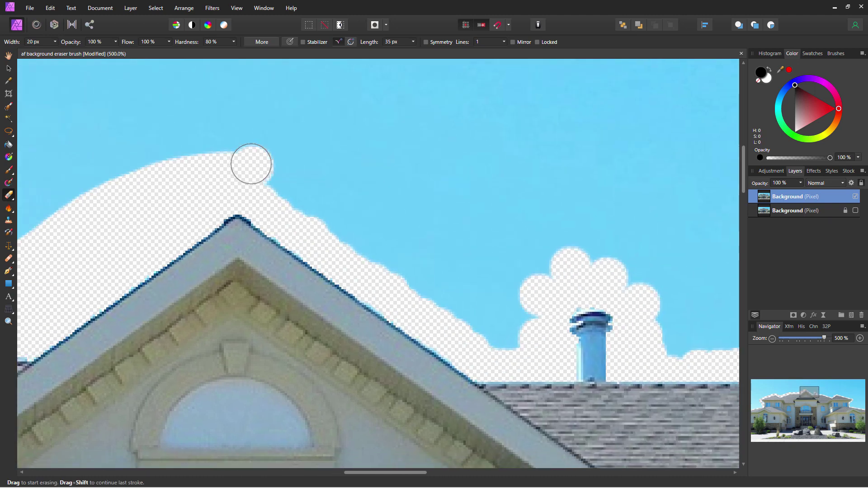
mouse_move(252, 163)
mouse_down()
mouse_move(514, 344)
mouse_move(531, 310)
mouse_move(504, 300)
mouse_move(532, 265)
mouse_move(571, 252)
mouse_move(643, 272)
mouse_move(591, 287)
mouse_up()
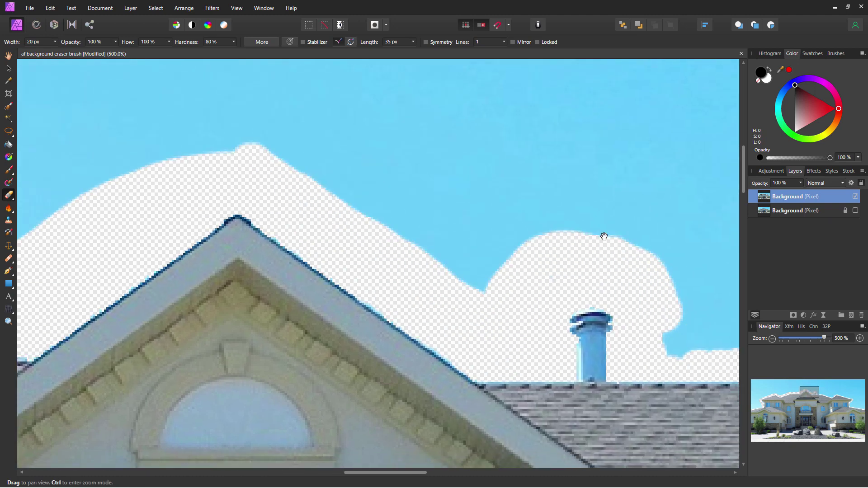
drag(603, 236, 236, 181)
mouse_move(322, 209)
mouse_down()
mouse_move(333, 229)
mouse_move(334, 287)
mouse_move(465, 291)
mouse_move(600, 310)
mouse_move(368, 258)
mouse_move(538, 266)
mouse_move(636, 303)
mouse_up()
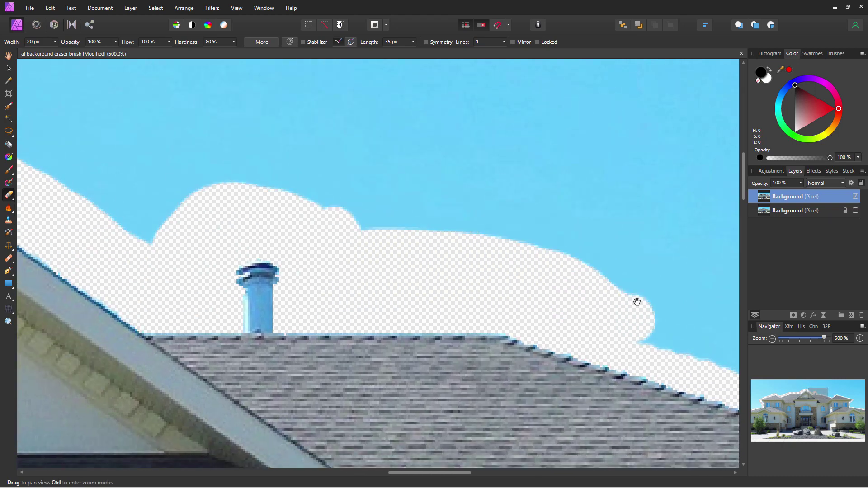
drag(529, 227, 35, 113)
mouse_move(188, 168)
mouse_down()
mouse_move(170, 162)
mouse_move(314, 218)
mouse_move(497, 267)
mouse_move(487, 297)
mouse_move(249, 240)
mouse_move(223, 220)
mouse_move(455, 268)
mouse_move(496, 266)
mouse_move(522, 262)
mouse_move(604, 204)
mouse_move(662, 184)
mouse_move(649, 176)
mouse_move(469, 244)
mouse_up()
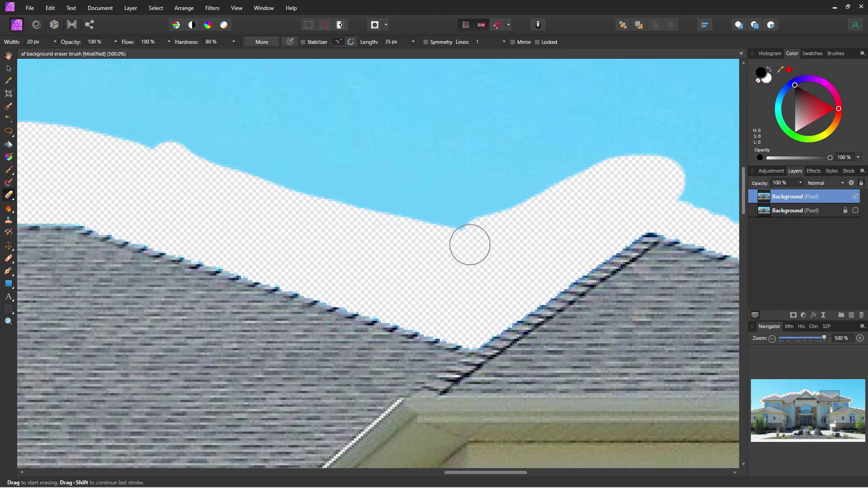
mouse_move(412, 197)
mouse_down()
mouse_move(342, 213)
mouse_move(119, 197)
mouse_up()
mouse_move(339, 194)
mouse_down()
mouse_move(352, 179)
mouse_move(460, 194)
mouse_move(685, 241)
mouse_move(671, 271)
mouse_move(436, 205)
mouse_up()
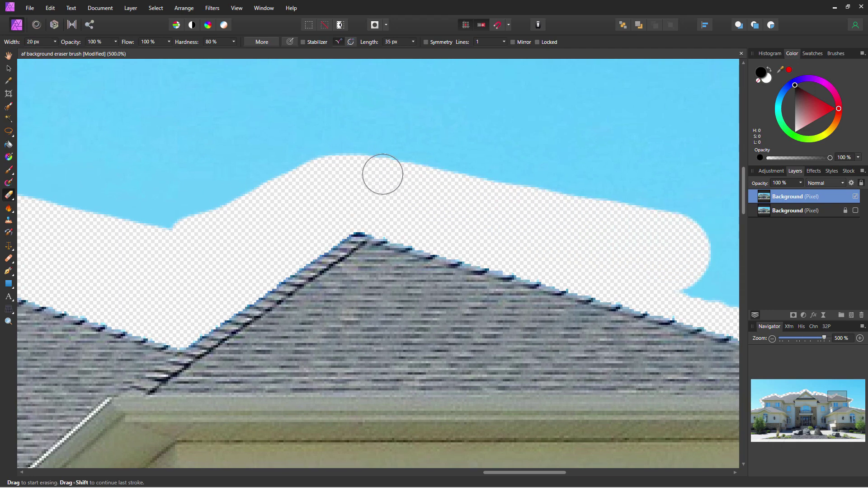
Erase the remaining sky at the roof's right end, beside the gutter and image edge.
key(space)
drag(550, 226, 152, 201)
mouse_move(308, 237)
mouse_down()
mouse_move(475, 249)
mouse_move(617, 298)
mouse_move(585, 338)
mouse_move(482, 300)
mouse_move(299, 254)
mouse_move(555, 277)
mouse_move(615, 312)
mouse_move(529, 288)
mouse_up()
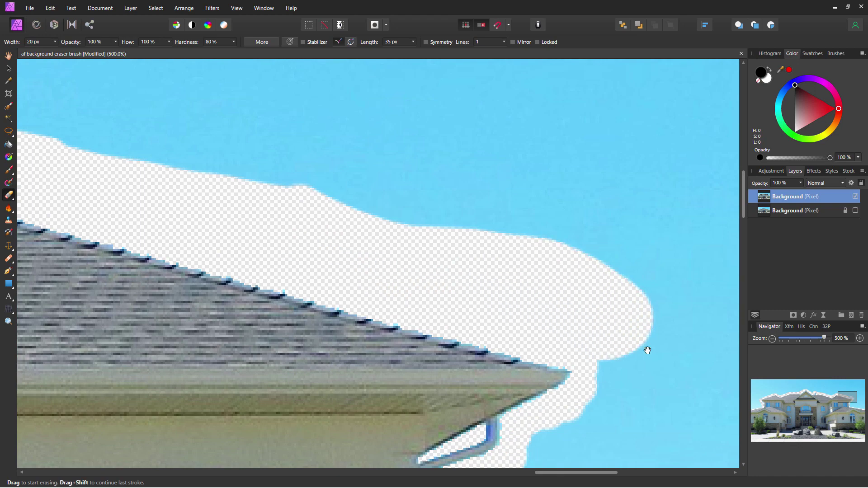
key(space)
drag(650, 319, 580, 113)
mouse_move(582, 146)
mouse_down()
mouse_move(553, 204)
mouse_move(520, 232)
mouse_move(556, 157)
mouse_move(522, 204)
mouse_move(469, 243)
mouse_move(496, 291)
mouse_move(447, 282)
mouse_move(399, 310)
mouse_move(400, 388)
mouse_move(384, 354)
mouse_move(433, 310)
mouse_move(438, 393)
mouse_move(442, 381)
mouse_move(413, 417)
mouse_move(539, 398)
mouse_move(407, 203)
mouse_move(279, 167)
mouse_move(694, 254)
mouse_move(558, 259)
mouse_move(308, 214)
mouse_up()
mouse_move(556, 205)
mouse_down()
mouse_move(392, 210)
mouse_move(571, 233)
mouse_move(435, 248)
mouse_move(460, 264)
mouse_up()
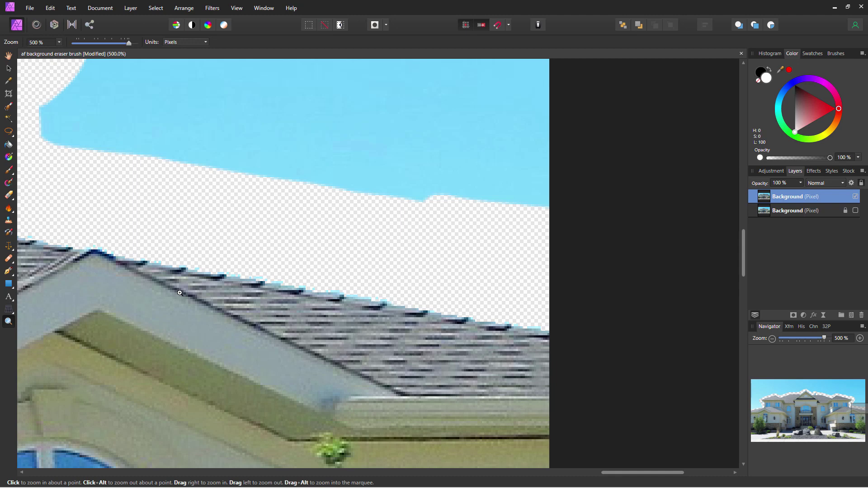
Erase the last blue sky patches with a 100 px Erase Brush and save the document.
key(ctrl+0)
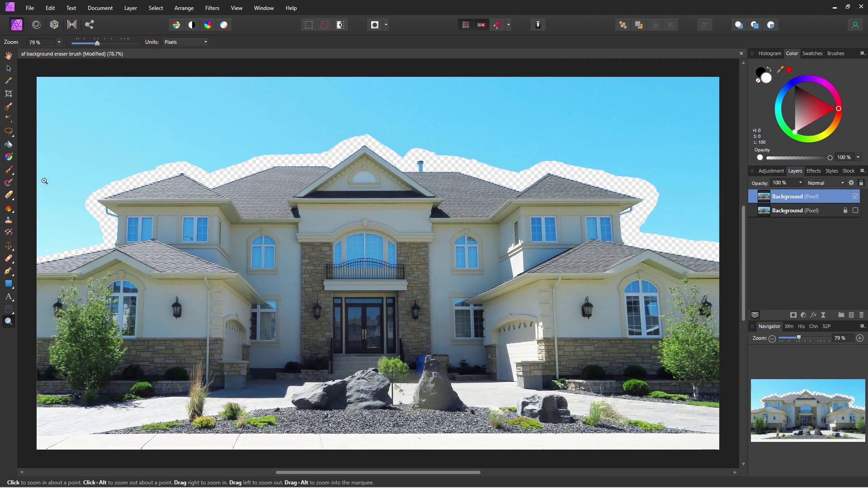
click(9, 196)
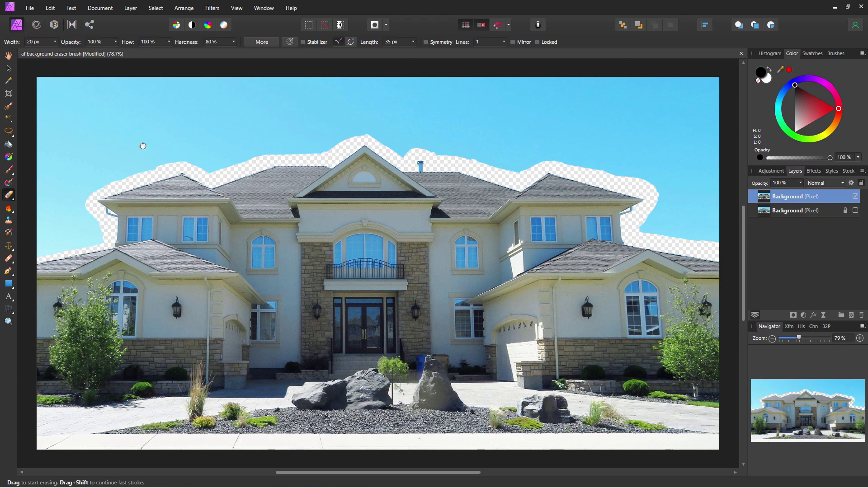
click(43, 42)
text(100)
key(Return)
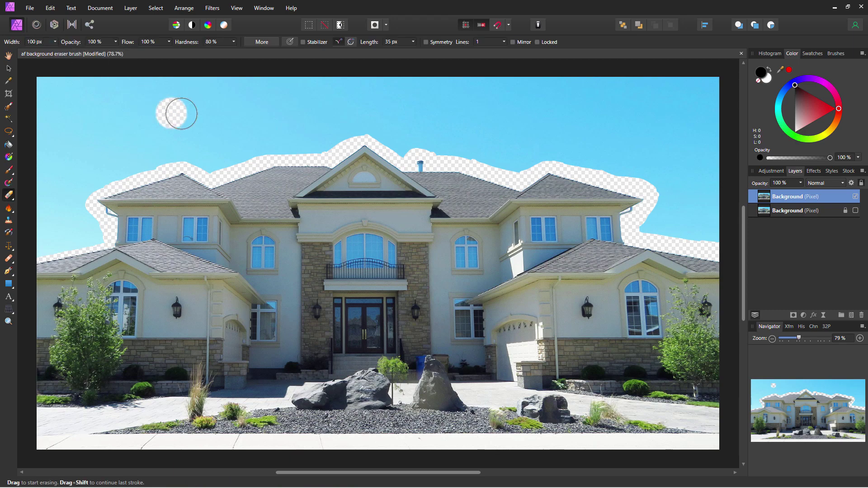
click(165, 143)
mouse_move(173, 142)
mouse_down()
mouse_move(91, 182)
mouse_move(74, 201)
mouse_move(90, 232)
mouse_move(83, 234)
mouse_move(92, 233)
mouse_move(39, 243)
mouse_move(56, 123)
mouse_move(54, 196)
mouse_move(117, 146)
mouse_move(197, 131)
mouse_move(167, 133)
mouse_move(82, 164)
mouse_move(94, 115)
mouse_move(76, 139)
mouse_move(47, 134)
mouse_move(46, 86)
mouse_move(67, 84)
mouse_move(172, 92)
mouse_move(400, 81)
mouse_move(153, 95)
mouse_move(175, 111)
mouse_move(337, 105)
mouse_move(216, 123)
mouse_move(198, 150)
mouse_move(209, 157)
mouse_move(328, 140)
mouse_move(364, 113)
mouse_move(405, 145)
mouse_move(407, 136)
mouse_move(504, 160)
mouse_move(553, 145)
mouse_move(380, 108)
mouse_move(561, 120)
mouse_move(412, 91)
mouse_move(692, 80)
mouse_move(698, 101)
mouse_move(574, 142)
mouse_move(576, 155)
mouse_move(679, 180)
mouse_move(723, 146)
mouse_move(638, 145)
mouse_move(636, 157)
mouse_move(693, 179)
mouse_move(647, 226)
mouse_move(713, 229)
mouse_move(692, 213)
mouse_up()
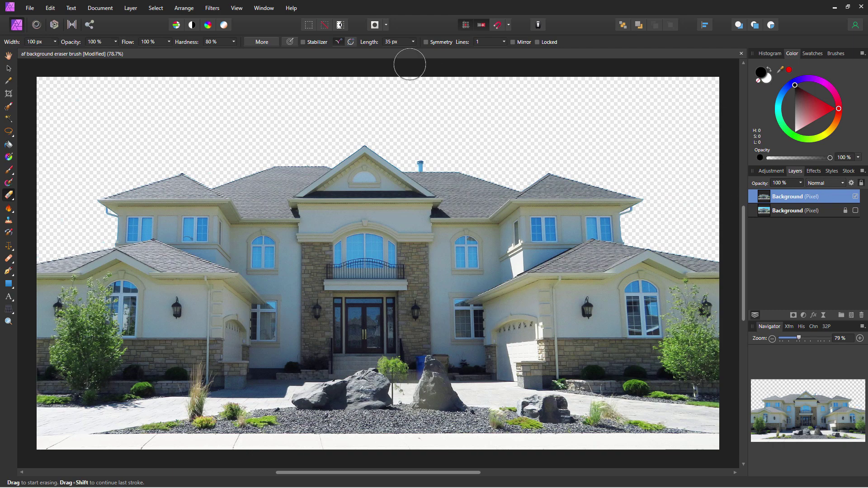
key(ctrl+s)
Zoom to 400% on the left roof edge below the window.
click(9, 322)
click(44, 263)
click(43, 264)
click(44, 264)
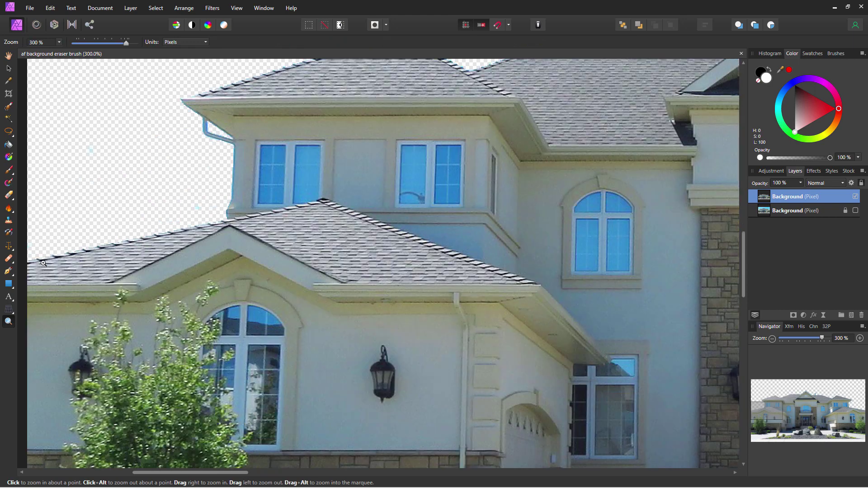
click(44, 264)
click(44, 263)
key(space)
drag(37, 217, 140, 348)
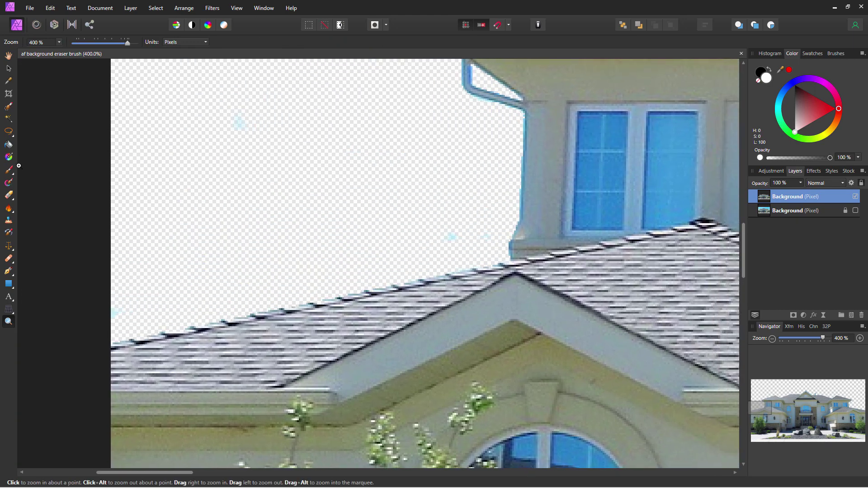
Select the Erase Brush Tool and shrink its width with three [ presses.
click(13, 198)
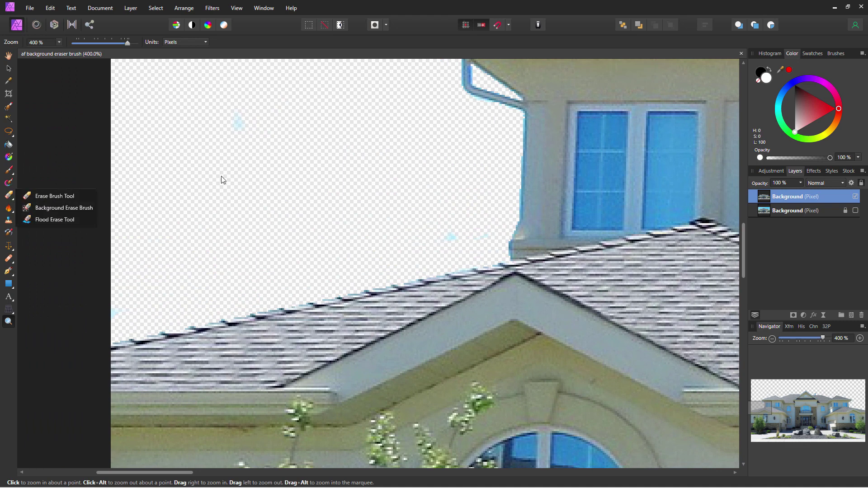
click(45, 196)
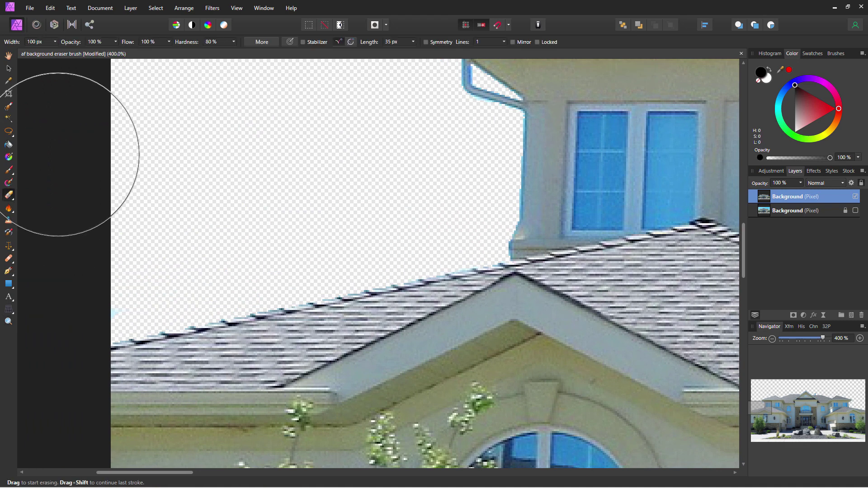
key(v)
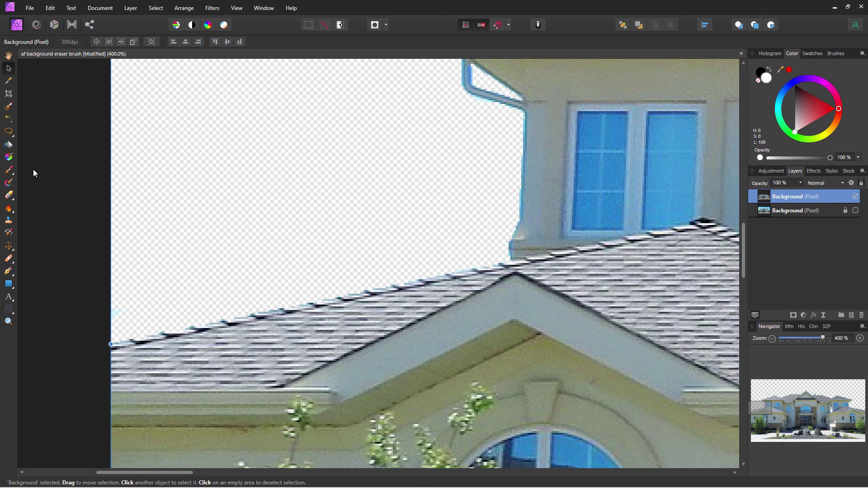
click(8, 195)
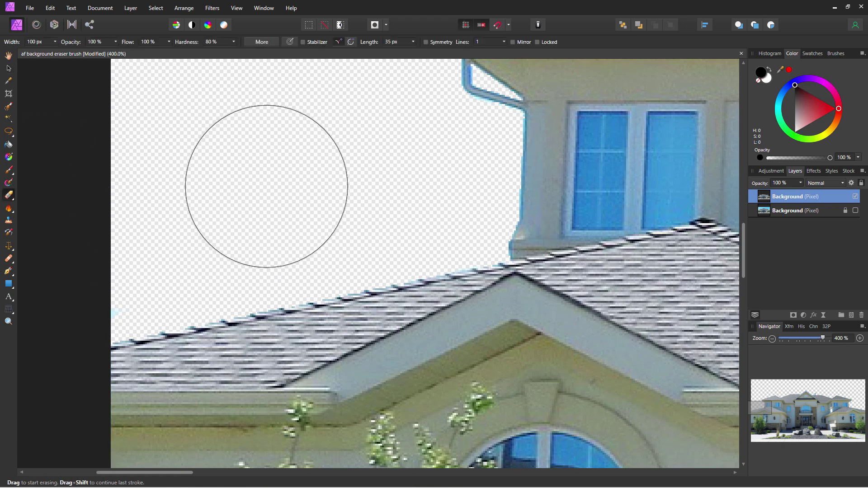
key(bracketleft)
key(bracketleft)
key(bracketleft)
key(bracketleft)
key(bracketleft)
key(bracketleft)
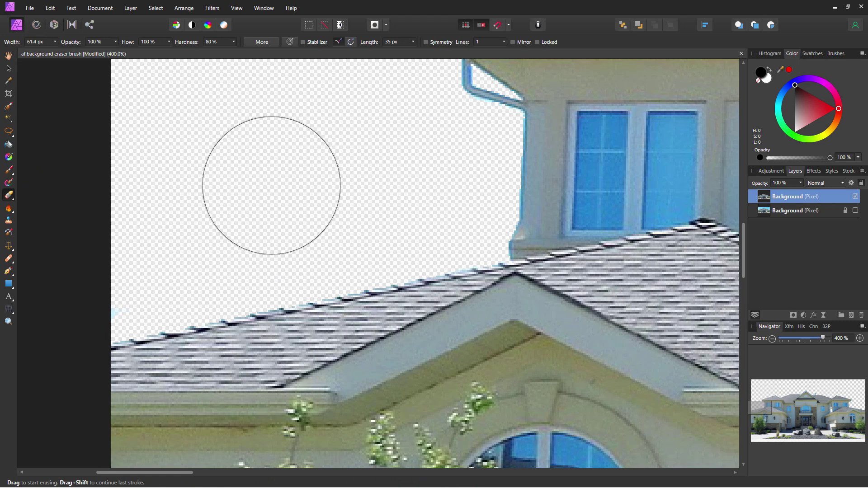
key(bracketleft)
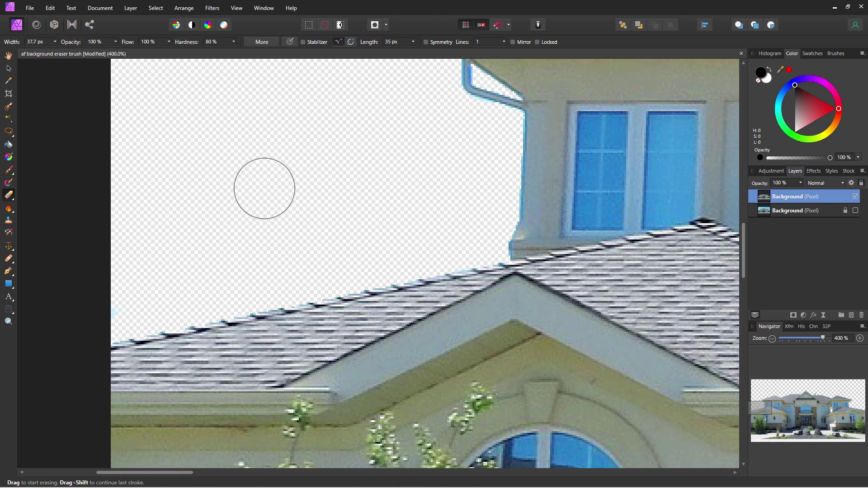
key(bracketleft)
key(bracketleft)
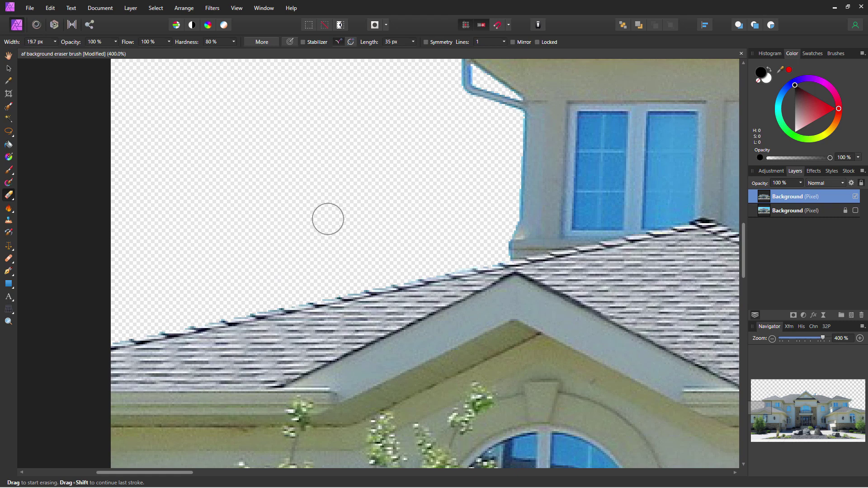
click(9, 209)
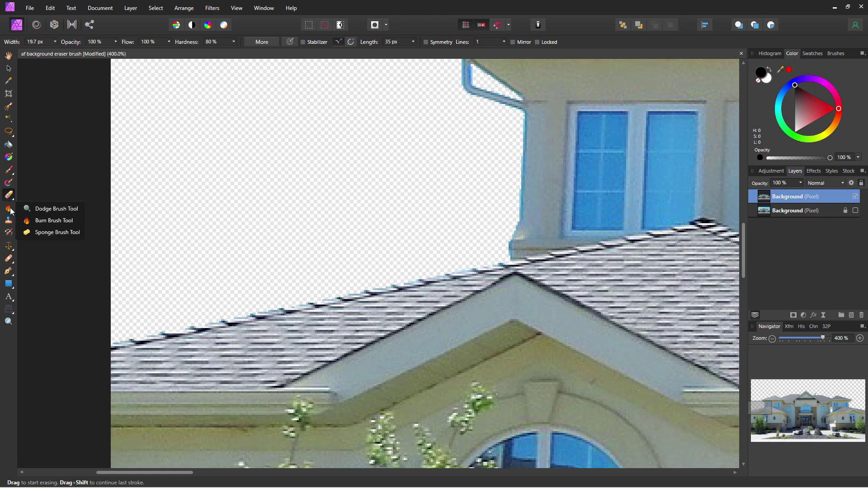
Select the Sponge Brush with width 20 px and opacity 100 %.
click(59, 232)
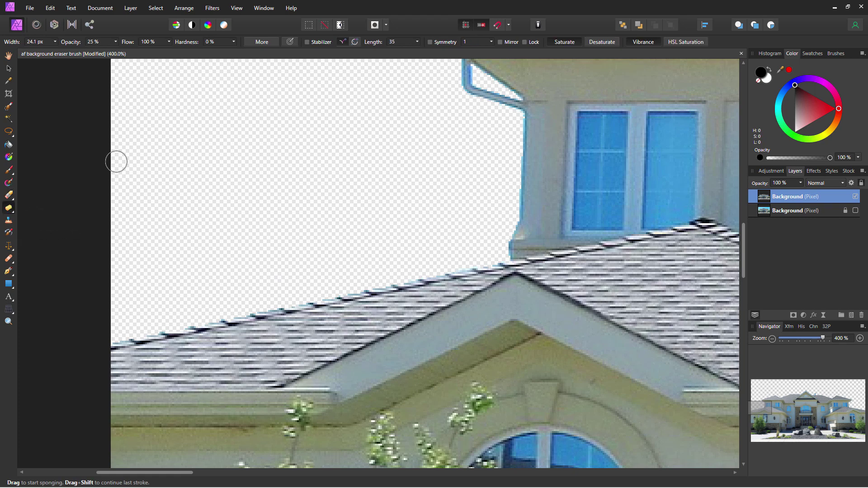
click(36, 43)
key(Return)
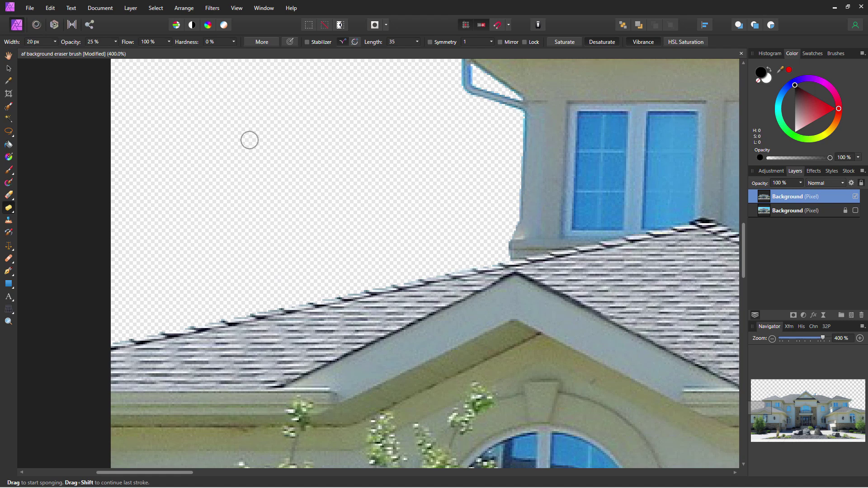
click(96, 42)
key(Return)
Sponge the blue fringe along the roof edges, ridge and gable to grey.
key(bracketleft)
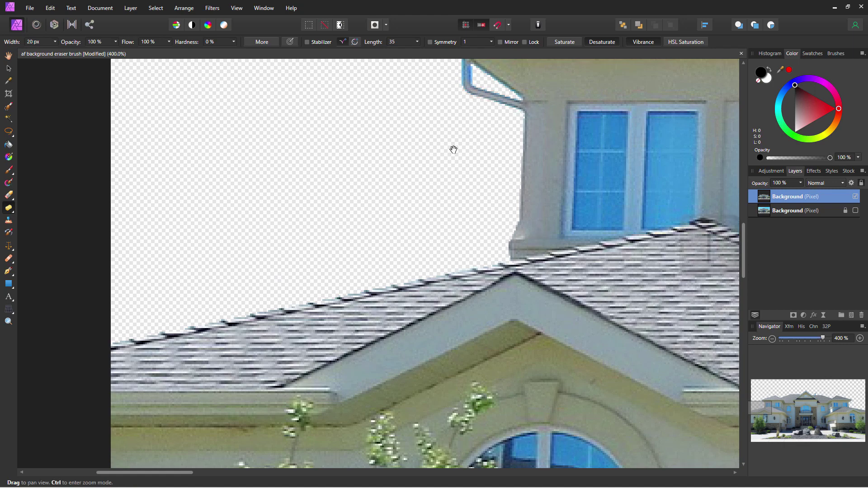
drag(452, 148, 380, 331)
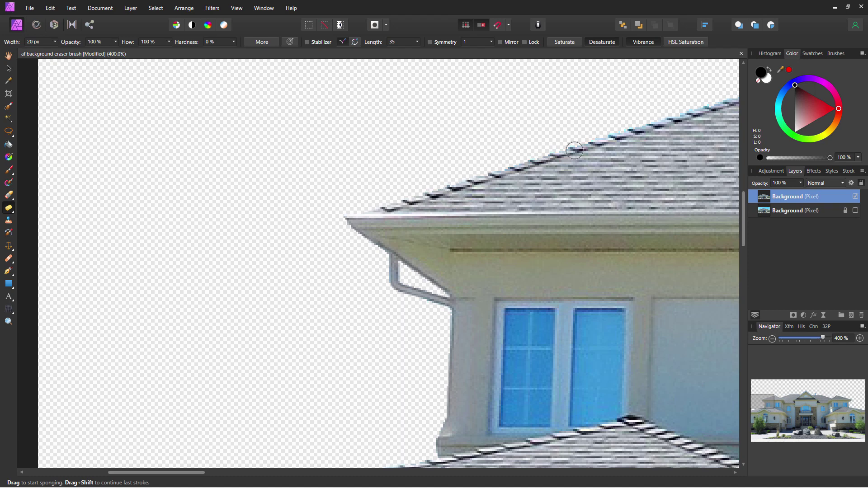
key(space)
drag(632, 117, 330, 247)
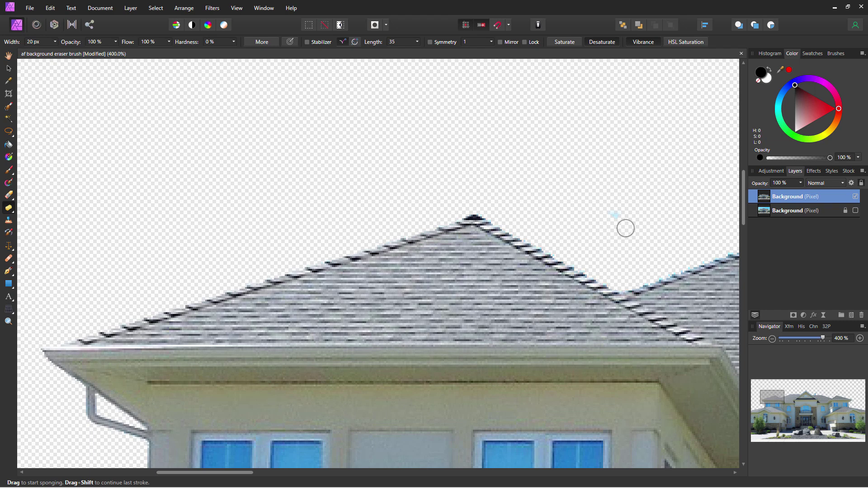
click(8, 195)
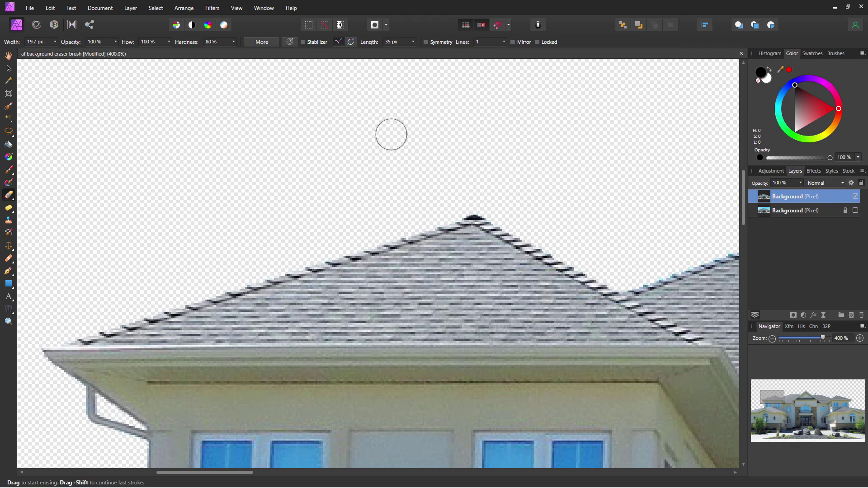
click(8, 207)
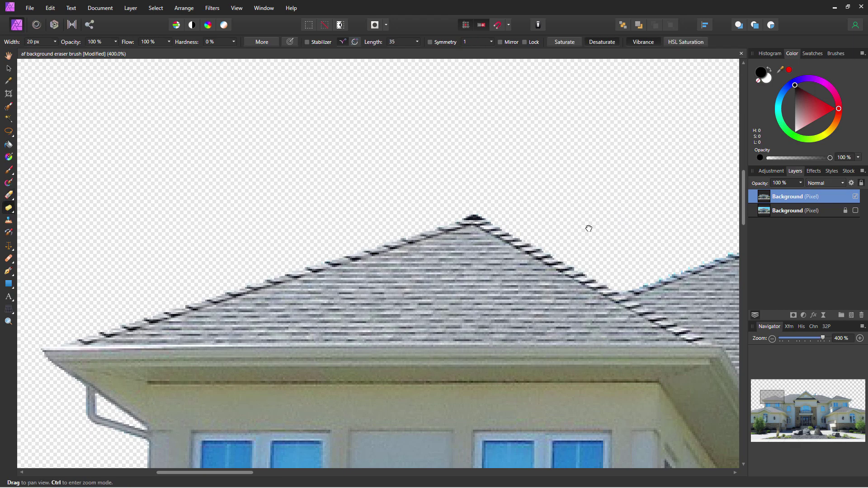
drag(587, 227, 266, 227)
drag(294, 276, 425, 235)
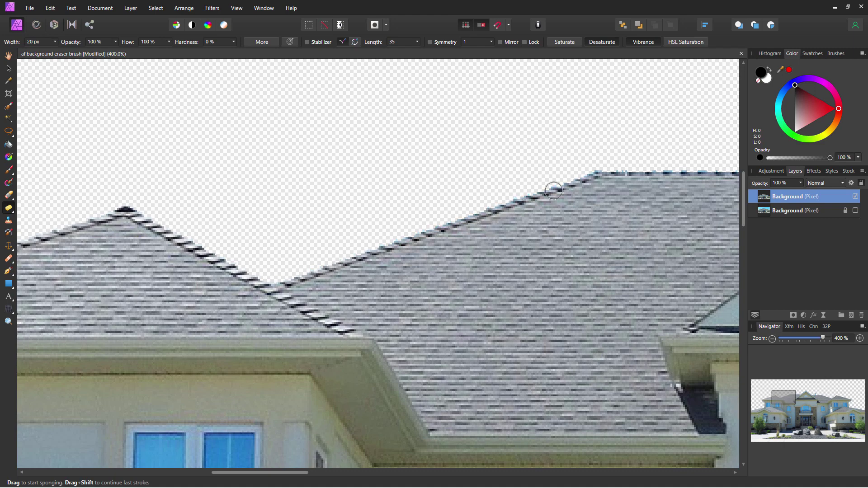
drag(668, 170, 305, 215)
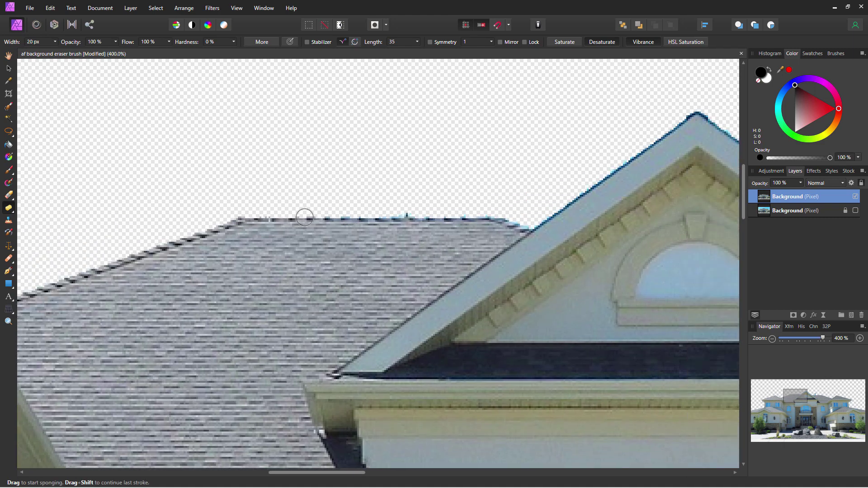
mouse_move(405, 215)
mouse_down()
mouse_move(522, 219)
mouse_move(510, 216)
mouse_move(538, 227)
mouse_move(516, 229)
mouse_move(595, 175)
mouse_move(563, 219)
mouse_up()
mouse_move(583, 188)
mouse_down()
mouse_move(562, 198)
mouse_move(624, 156)
mouse_move(611, 166)
mouse_up()
drag(607, 149, 426, 246)
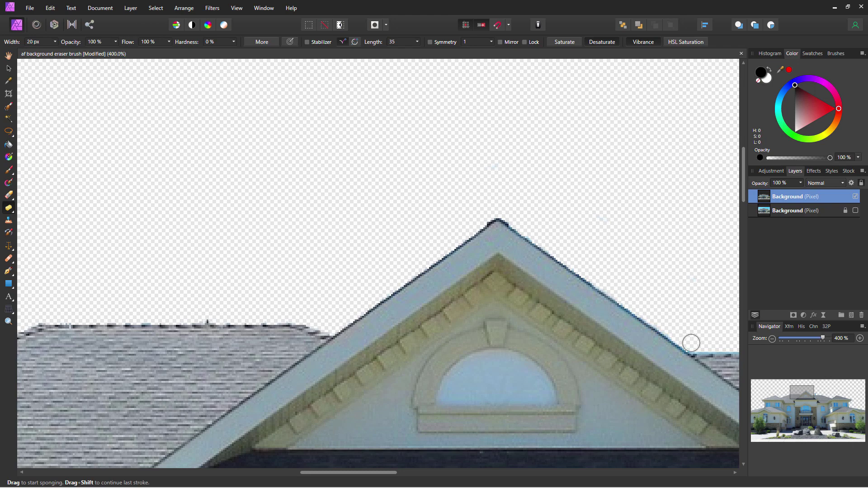
Erase the stray blue speck in the sky, then sponge the blue chimney to grey.
click(9, 195)
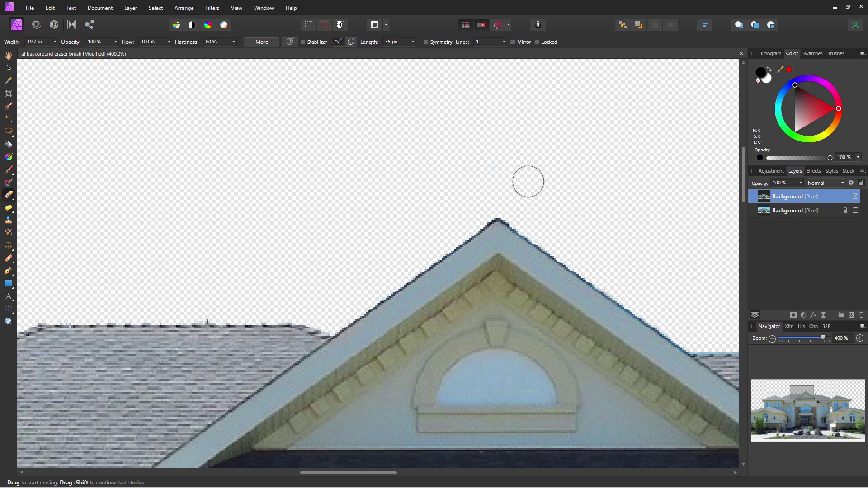
drag(508, 175, 502, 168)
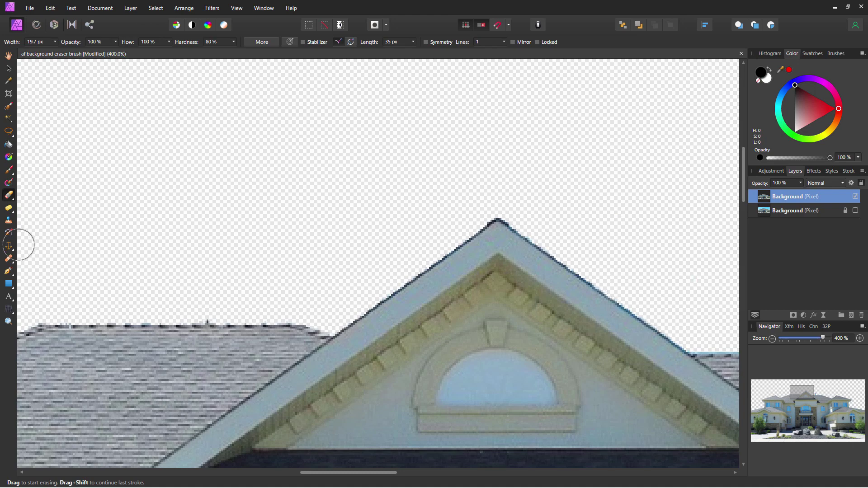
click(8, 207)
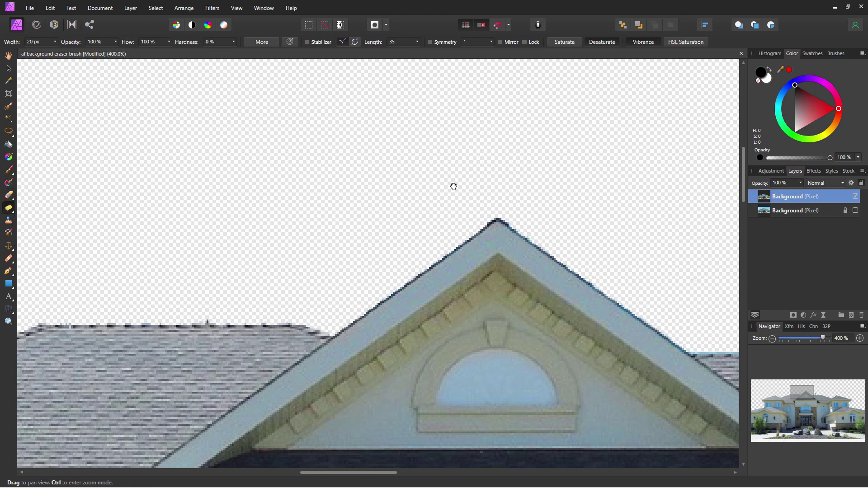
drag(451, 184, 72, 163)
mouse_move(390, 331)
mouse_down()
mouse_move(370, 325)
mouse_move(370, 318)
mouse_move(405, 299)
mouse_move(366, 293)
mouse_move(415, 285)
mouse_move(379, 290)
mouse_move(442, 301)
mouse_move(412, 329)
mouse_move(591, 338)
mouse_move(532, 330)
mouse_move(622, 353)
mouse_move(586, 336)
mouse_move(675, 366)
mouse_up()
Sponge the blue fringe along the right ridges and wall edge grey, then fit the image.
key(space)
drag(603, 333, 247, 246)
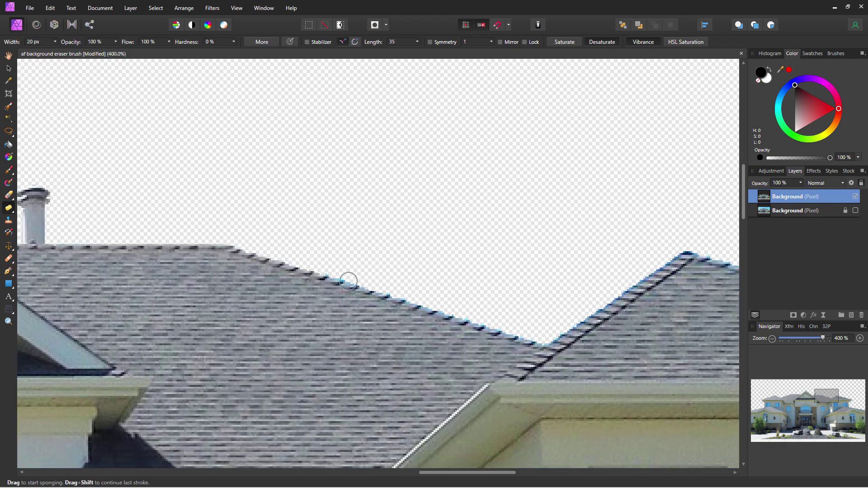
mouse_move(462, 318)
mouse_down()
mouse_move(521, 346)
mouse_move(639, 283)
mouse_move(550, 348)
mouse_move(664, 256)
mouse_move(686, 252)
mouse_move(659, 249)
mouse_up()
key(space)
drag(604, 221, 414, 223)
mouse_move(553, 264)
mouse_down()
mouse_move(396, 246)
mouse_move(653, 326)
mouse_move(620, 293)
mouse_move(332, 232)
mouse_move(329, 272)
mouse_move(449, 291)
mouse_move(468, 318)
mouse_move(422, 346)
mouse_move(461, 314)
mouse_move(403, 371)
mouse_move(372, 382)
mouse_move(366, 370)
mouse_up()
key(space)
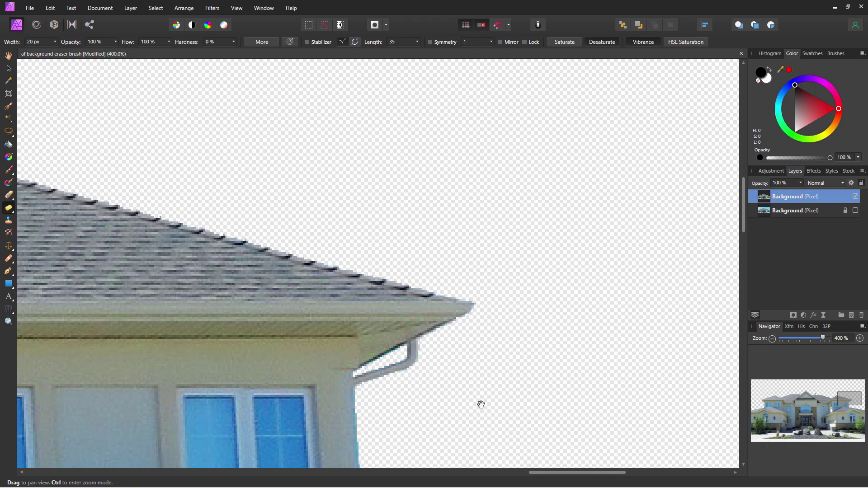
drag(481, 403, 471, 210)
mouse_move(355, 196)
mouse_down()
mouse_move(367, 313)
mouse_move(363, 305)
mouse_move(372, 330)
mouse_move(386, 339)
mouse_move(365, 341)
mouse_move(543, 370)
mouse_move(579, 361)
mouse_move(312, 287)
mouse_up()
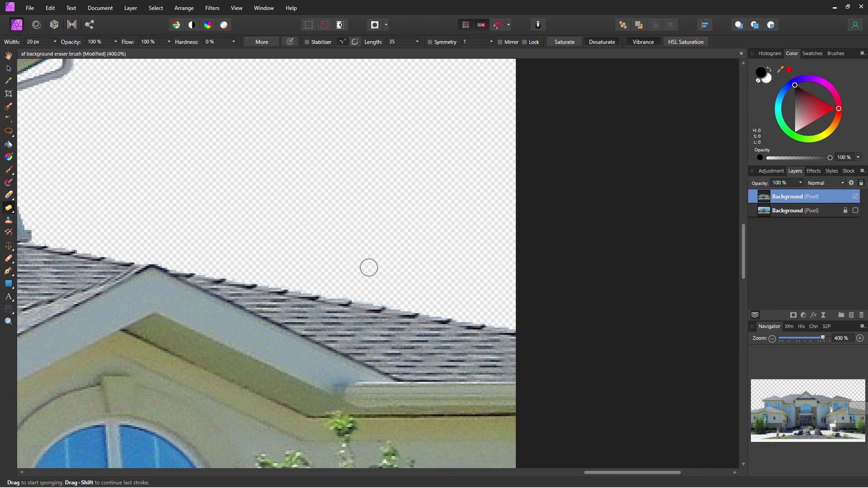
key(ctrl+0)
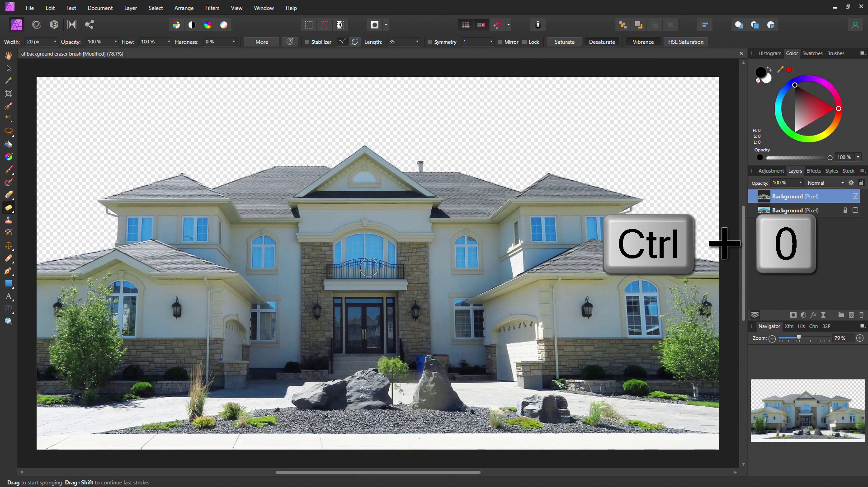
Save the house document and open the recent sky-49520_1920.jpg photo.
click(9, 69)
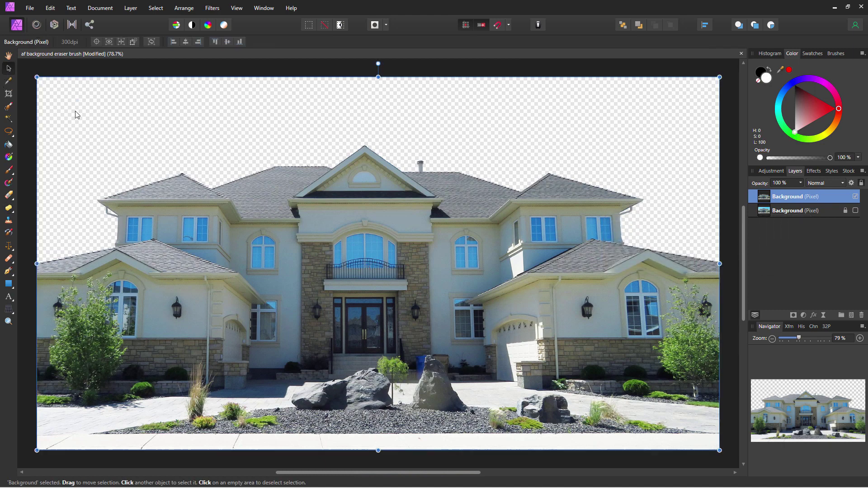
key(ctrl+s)
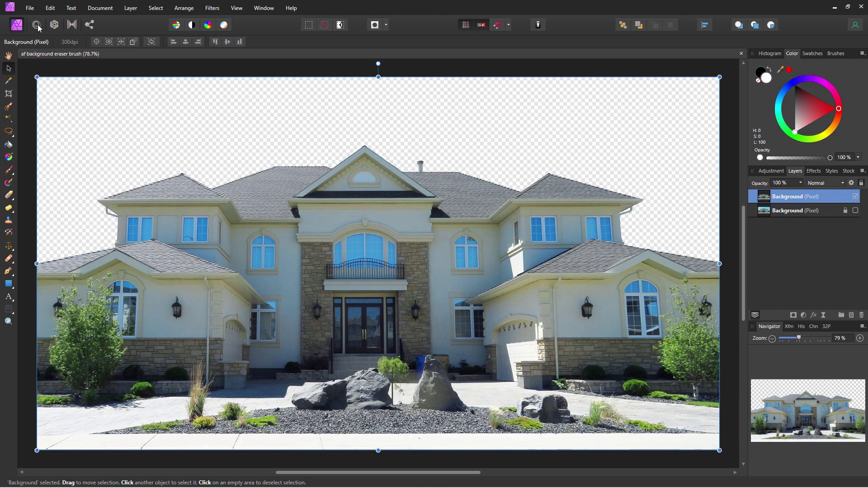
click(29, 9)
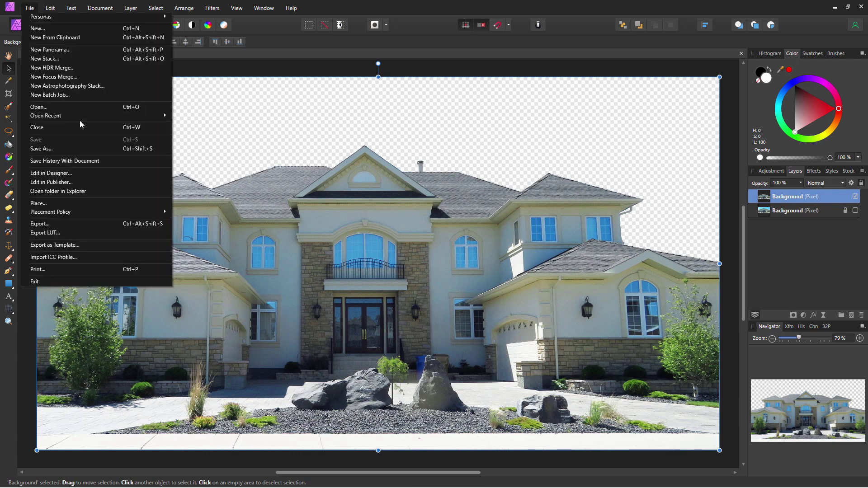
mouse_move(79, 113)
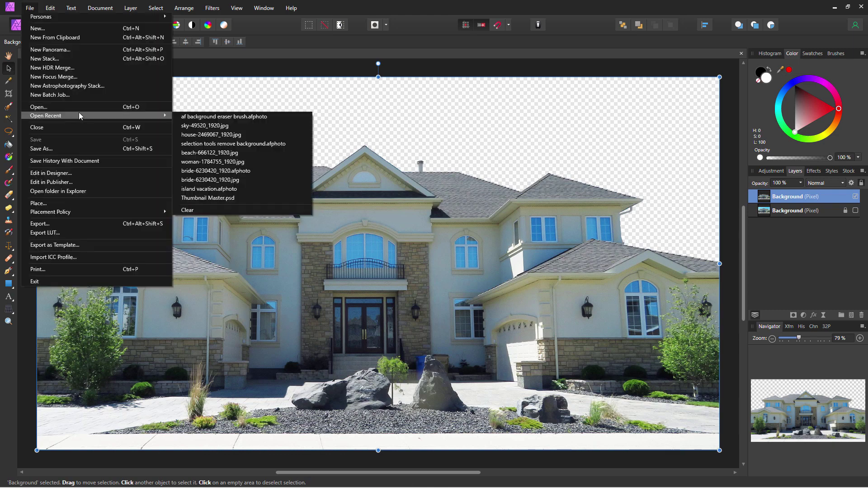
click(210, 127)
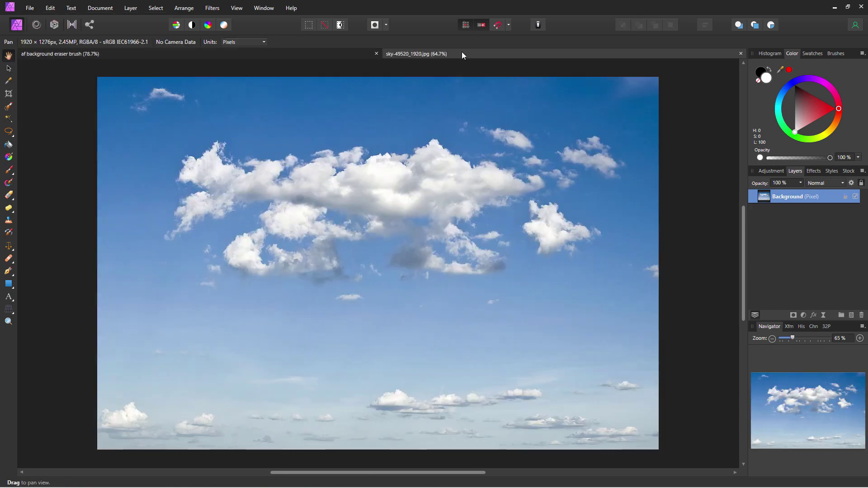
Paste the cloudy sky photo into the house document as a new layer and close the sky window.
drag(462, 52, 371, 322)
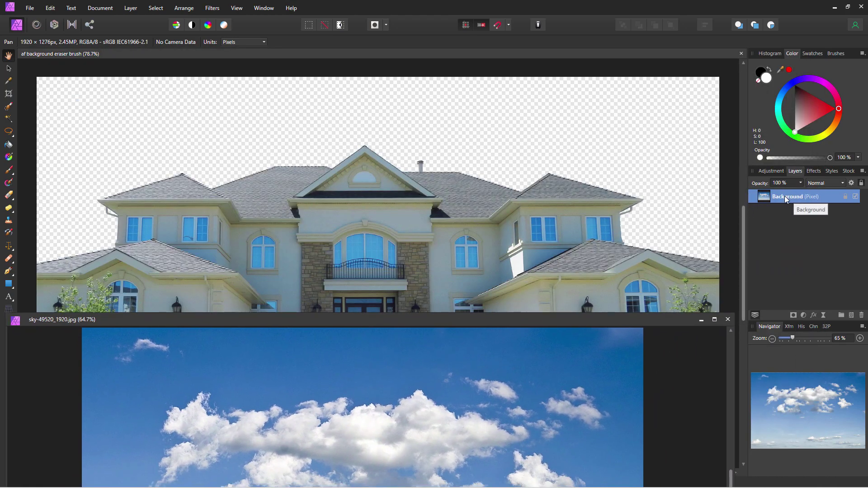
key(ctrl+v)
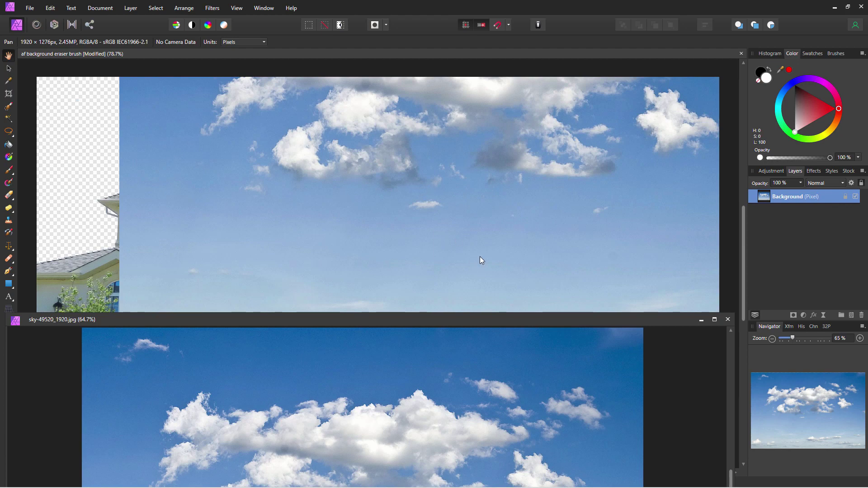
click(702, 320)
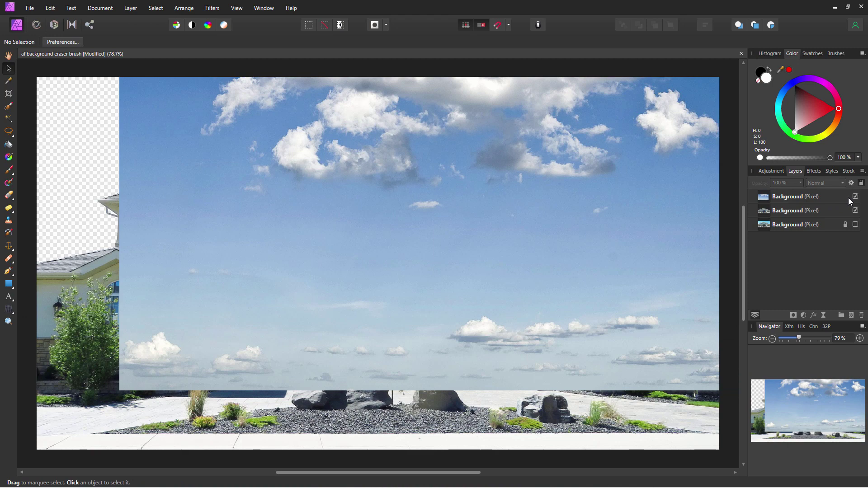
Resize the sky to full canvas width above the ground and place it beneath the house layer.
drag(598, 181, 461, 239)
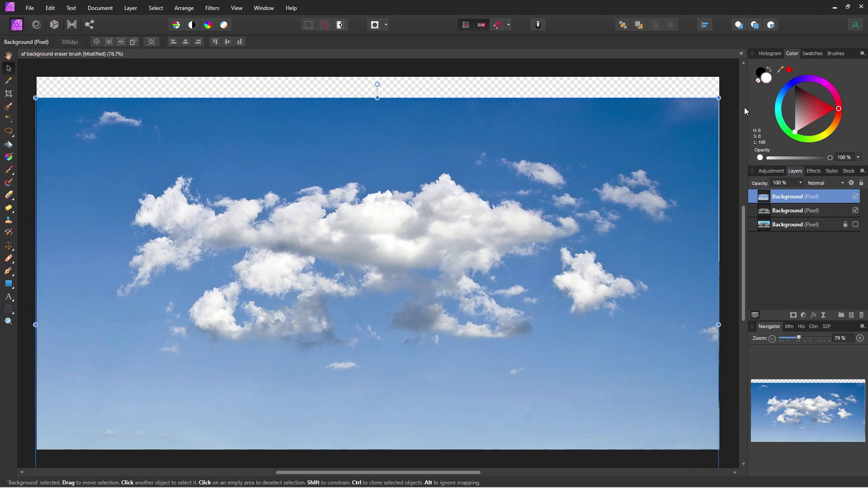
drag(719, 97, 721, 93)
drag(506, 284, 494, 135)
drag(473, 297, 471, 360)
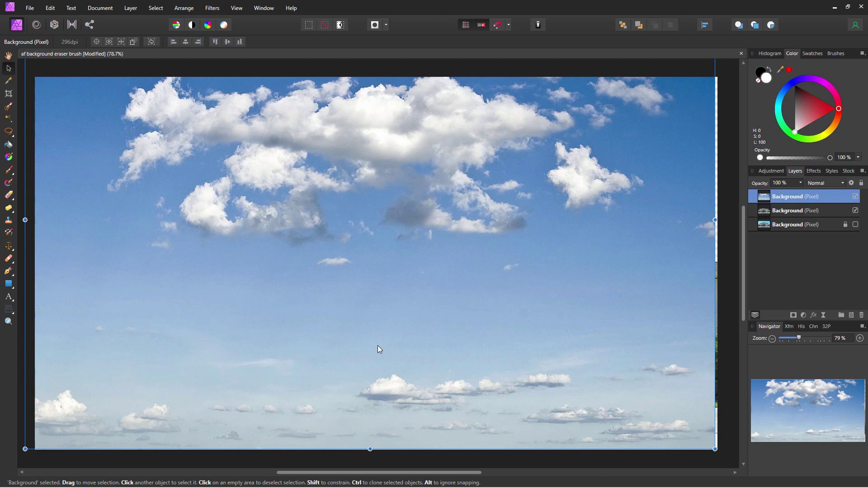
drag(370, 450, 378, 314)
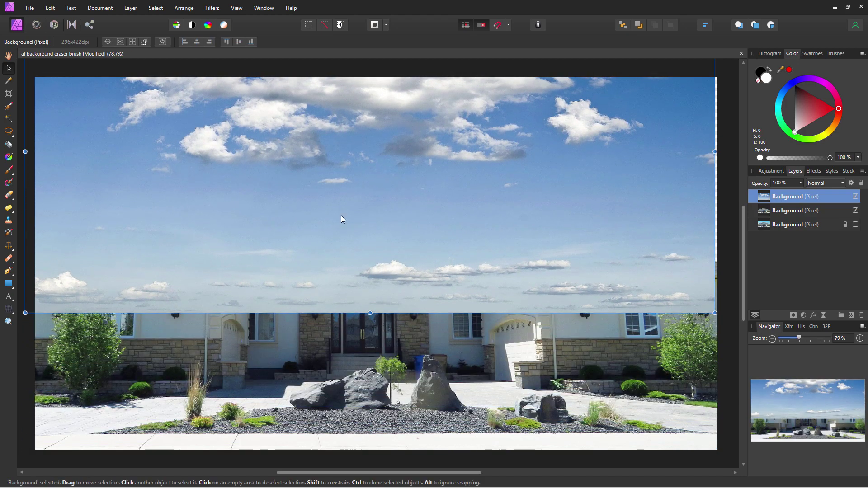
drag(344, 213, 346, 176)
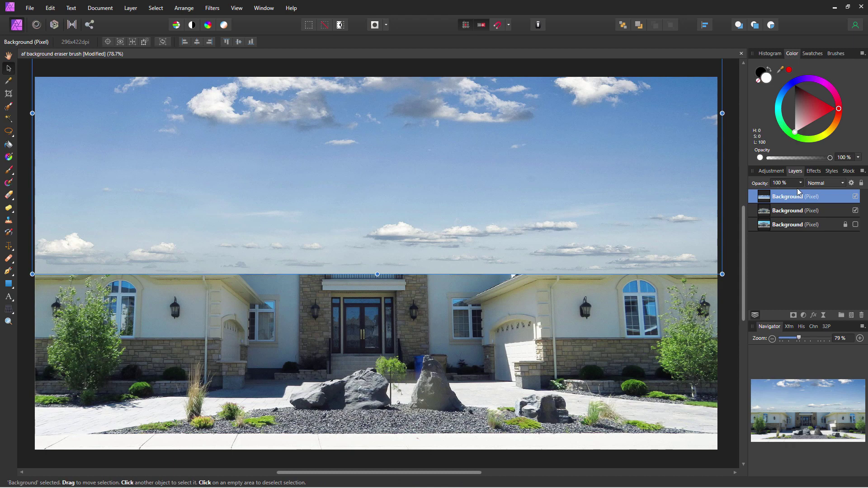
drag(811, 203, 831, 220)
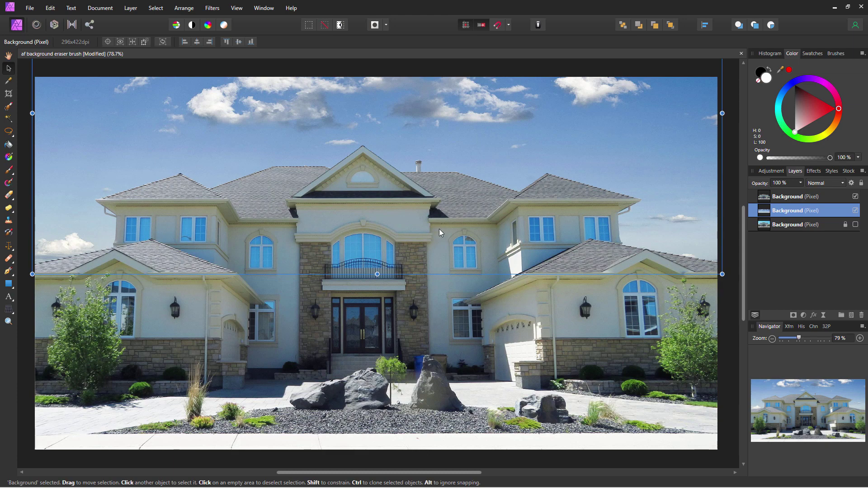
Rename the cloud layer 'Sky' and the cut-out layer 'House', then select Sky.
double_click(785, 214)
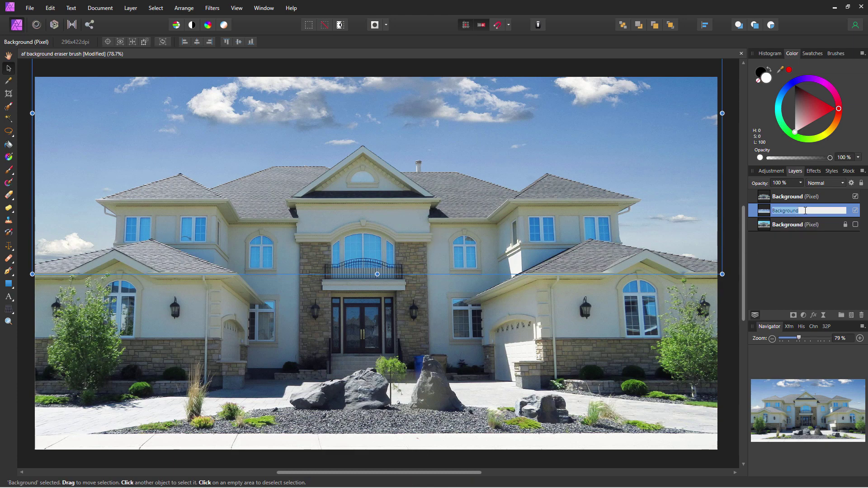
text(Sky)
key(Return)
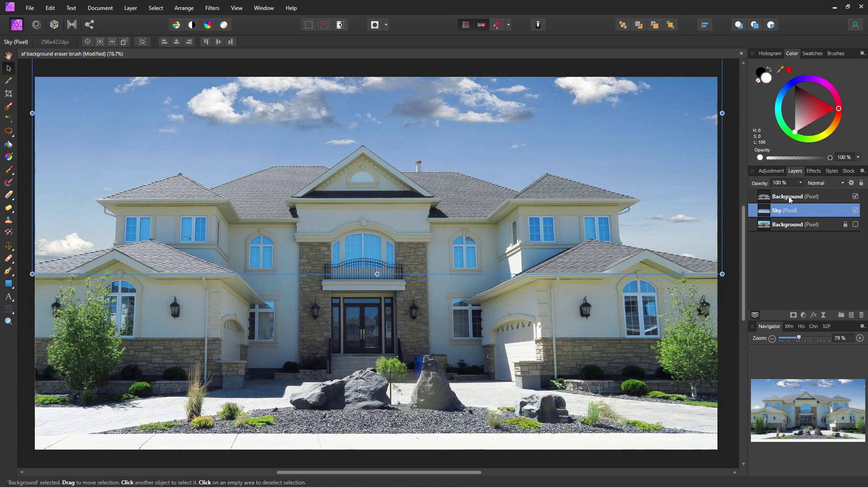
double_click(790, 200)
text(Hous)
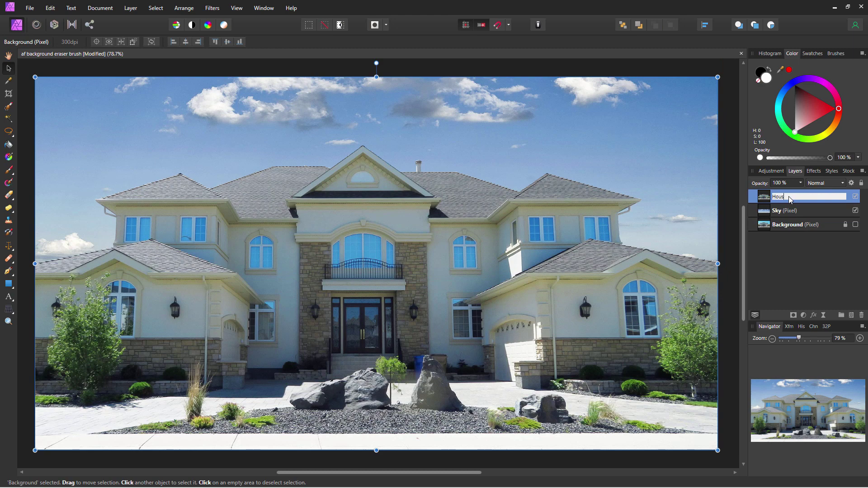
text(e)
key(Return)
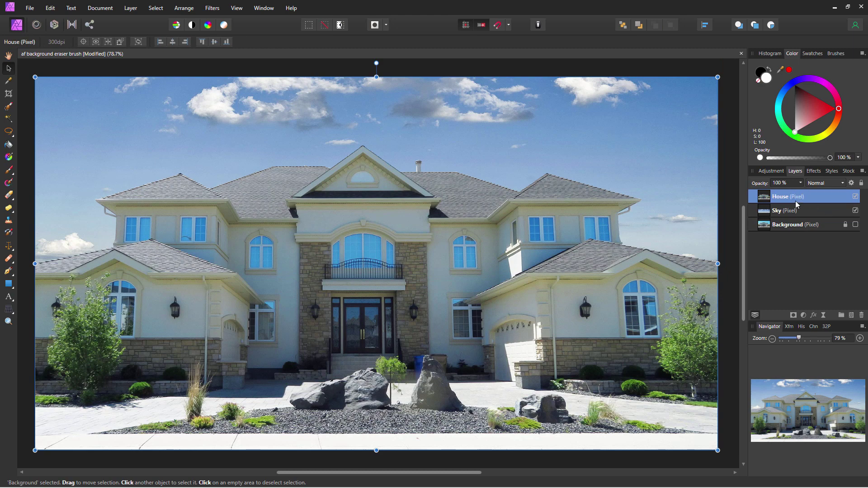
click(803, 211)
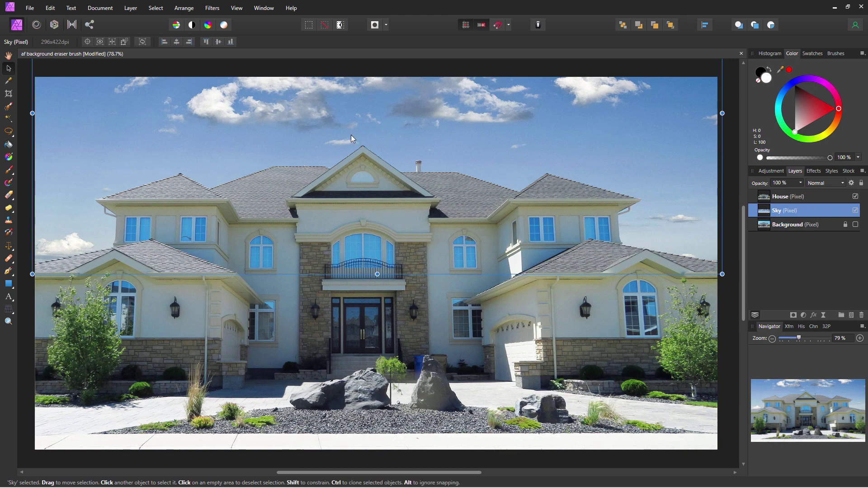
Add a Levels adjustment with black level 11% and white level 89%.
click(131, 8)
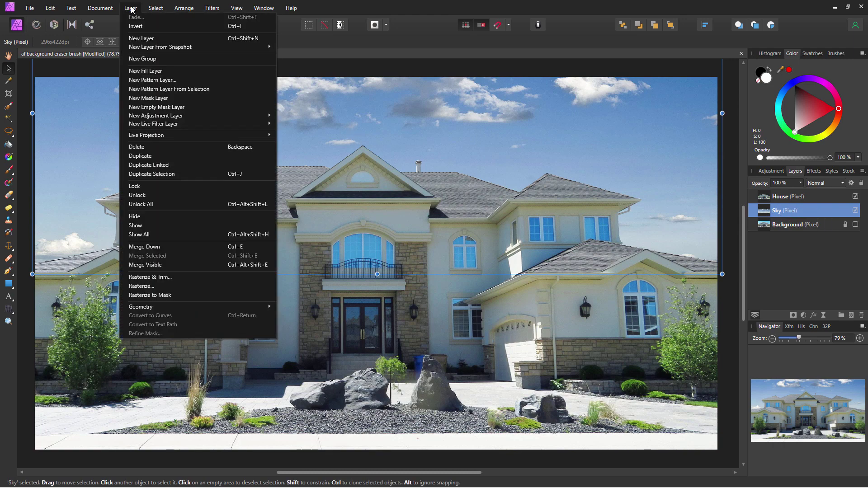
mouse_move(193, 115)
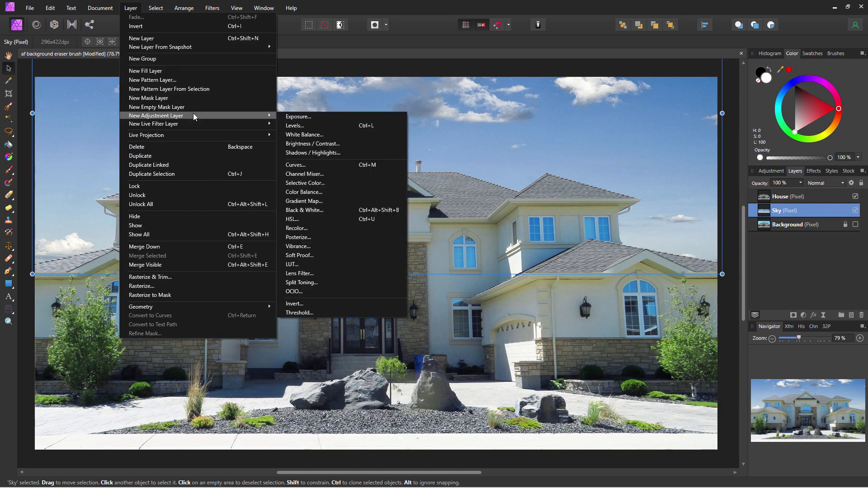
click(296, 126)
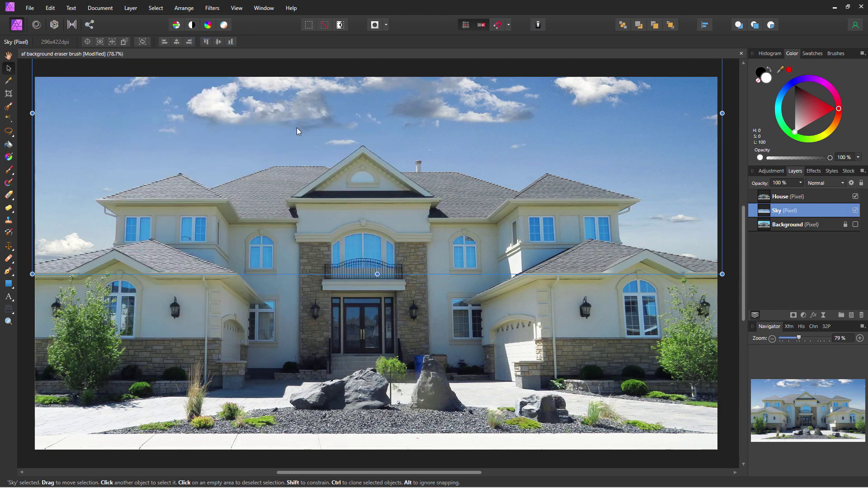
drag(589, 250, 551, 240)
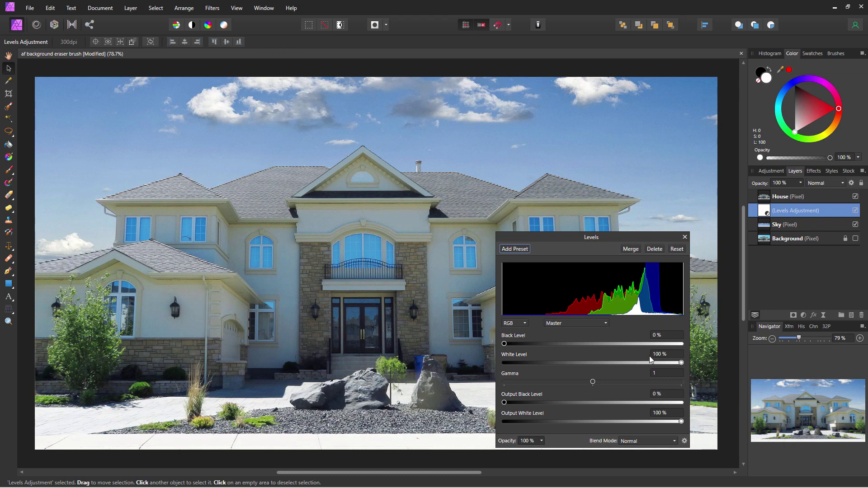
drag(683, 361, 667, 361)
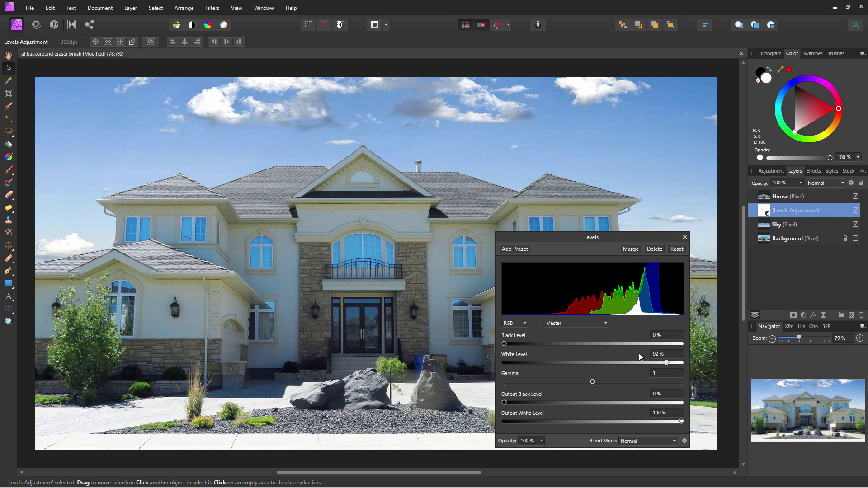
drag(505, 346, 526, 347)
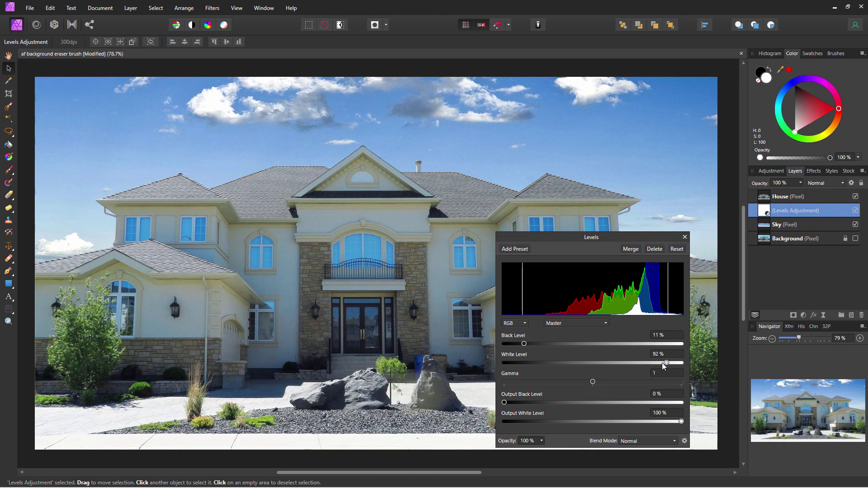
drag(667, 363, 662, 362)
click(685, 237)
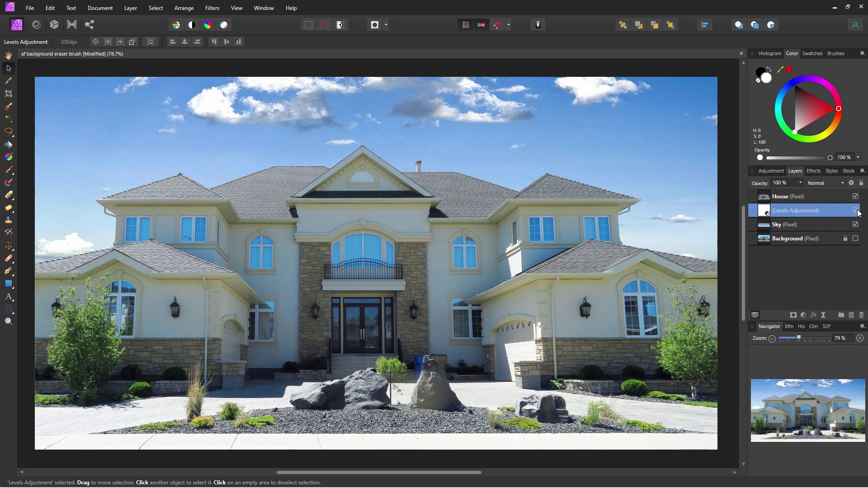
Toggle the Levels adjustment off and on to compare before and after.
click(856, 211)
click(857, 211)
click(856, 211)
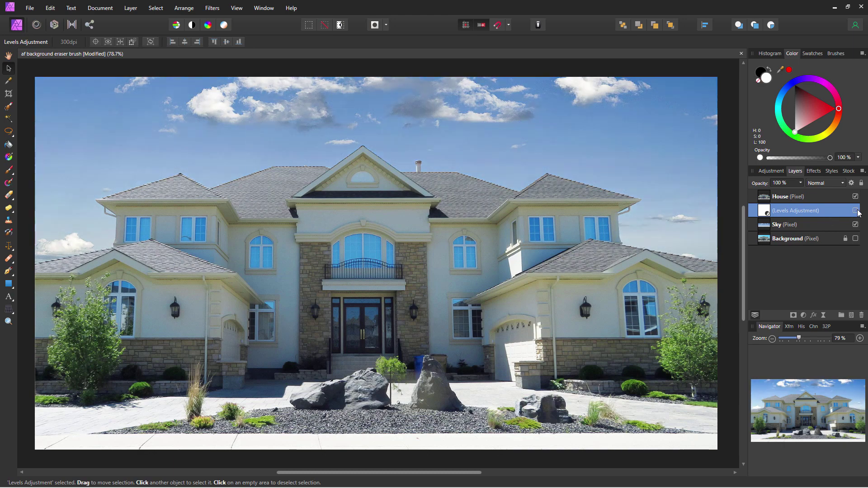
click(856, 211)
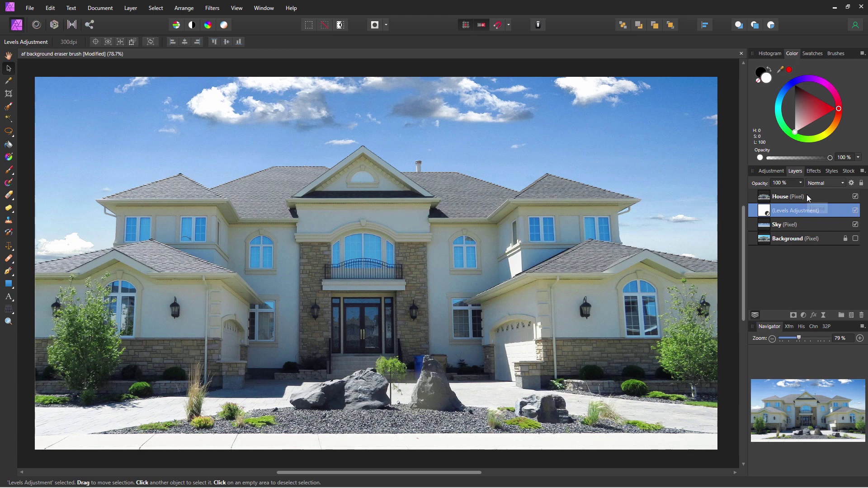
click(767, 198)
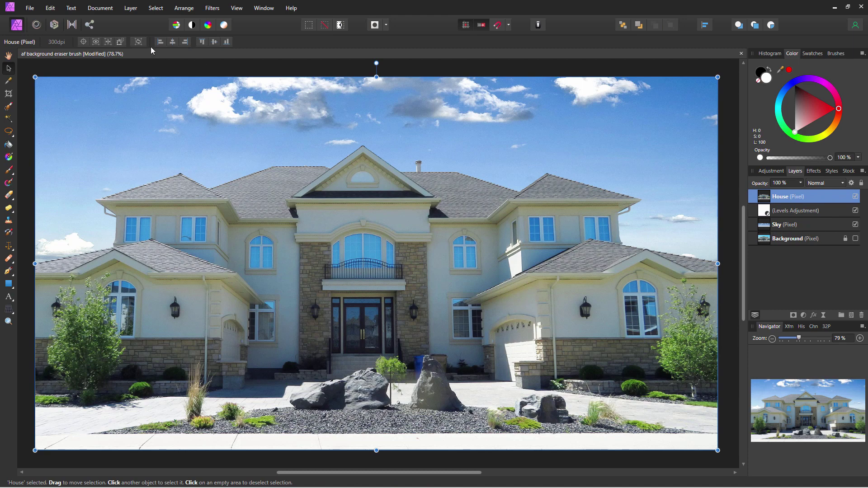
Add an HSL Shift adjustment above House with saturation raised by 14%.
click(132, 9)
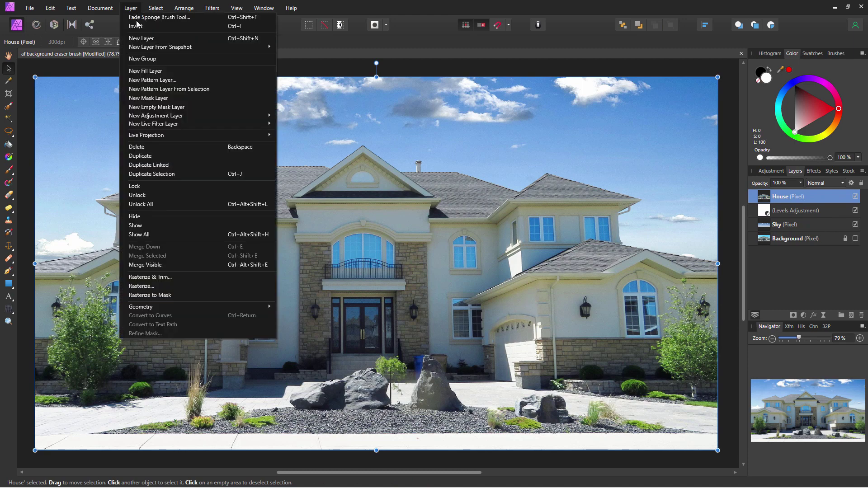
mouse_move(193, 117)
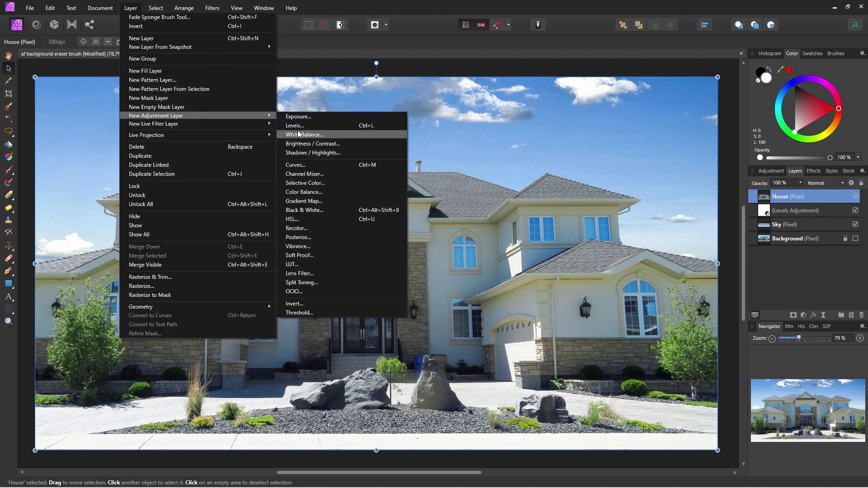
click(308, 219)
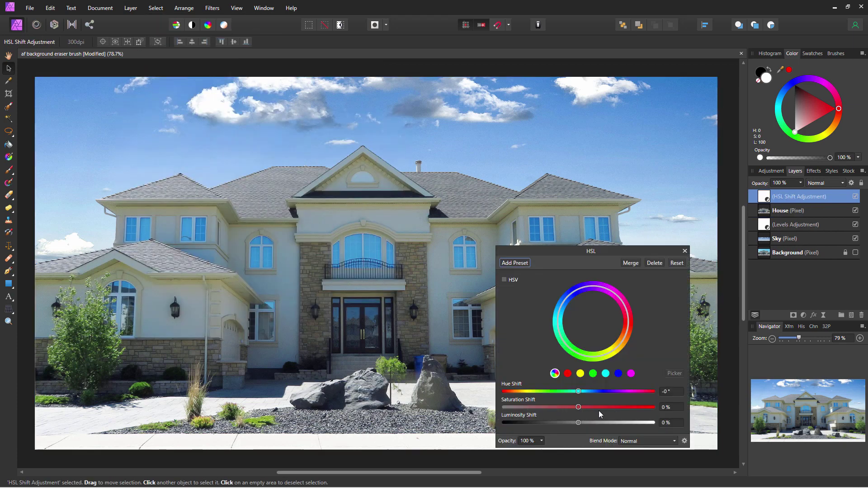
drag(579, 407, 588, 408)
click(685, 251)
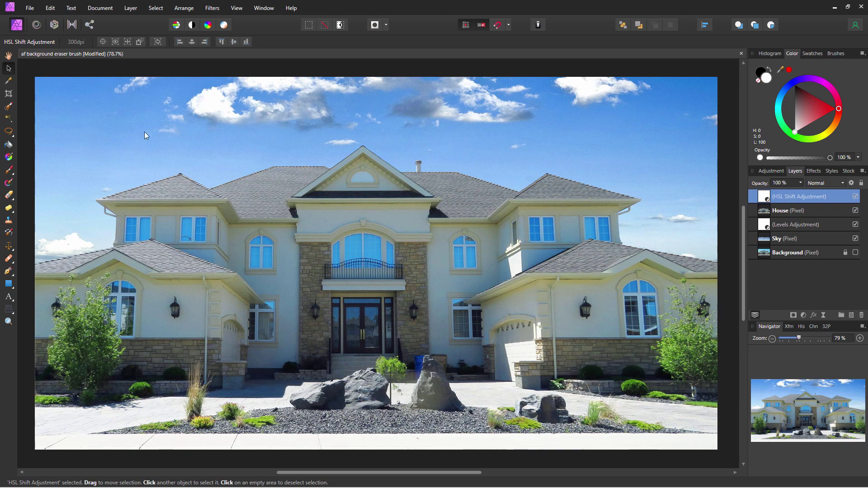
Nest the HSL Shift adjustment inside the Sky layer alongside Levels.
click(813, 213)
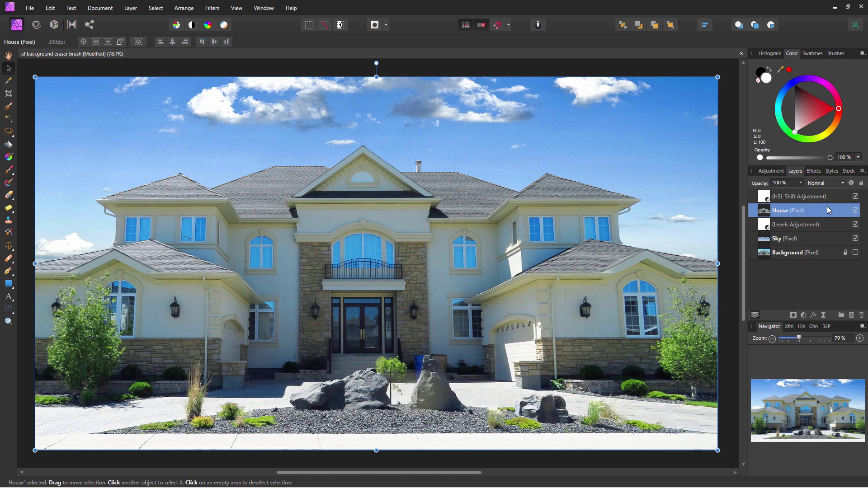
click(819, 198)
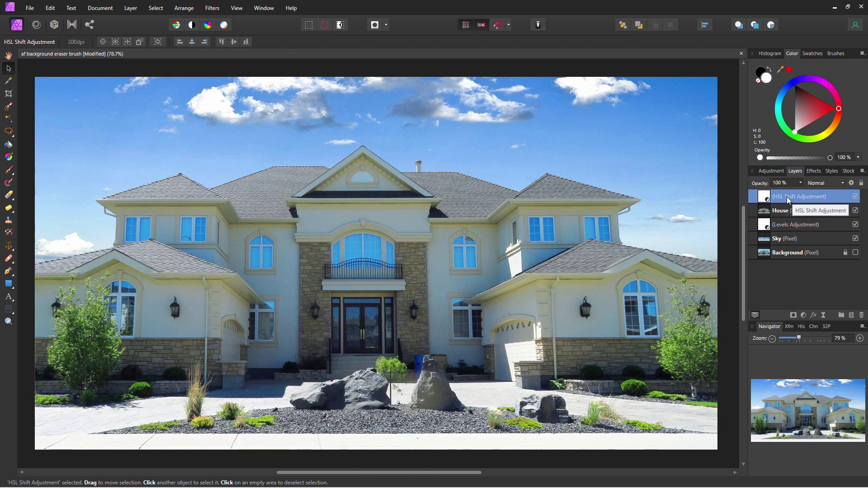
drag(787, 201, 800, 230)
click(753, 225)
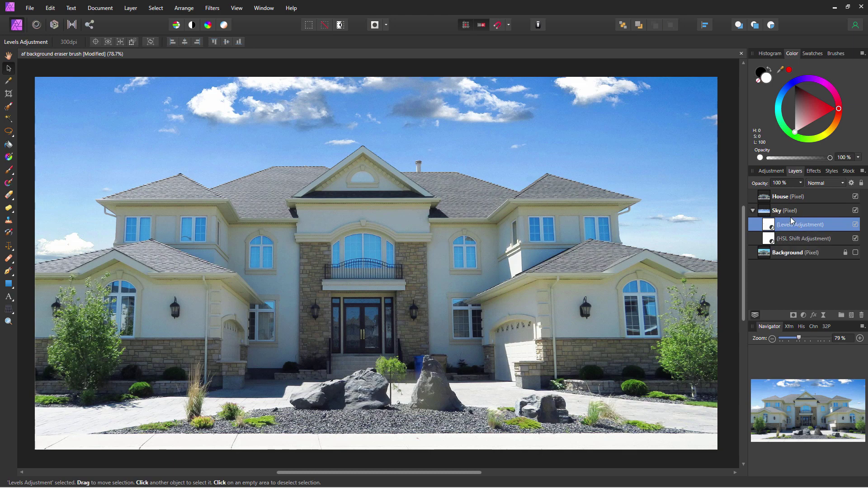
Toggle the Sky layer's visibility to compare, collapse it and select House.
click(855, 212)
click(855, 213)
click(854, 213)
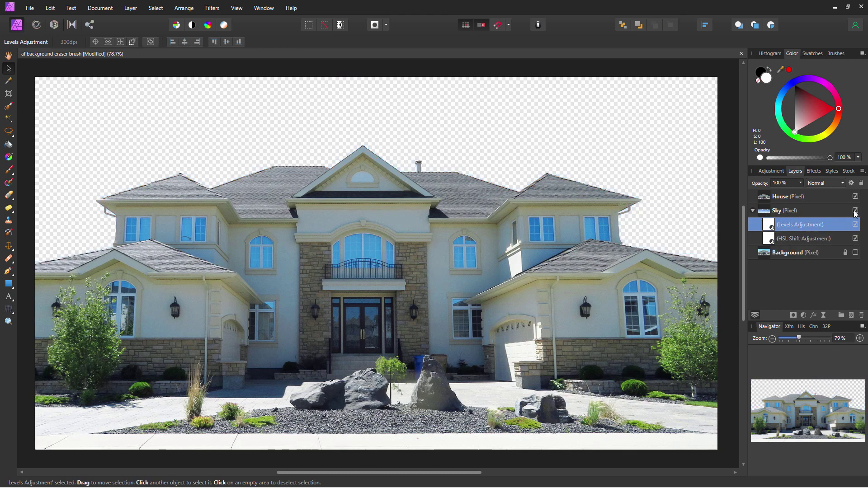
click(854, 213)
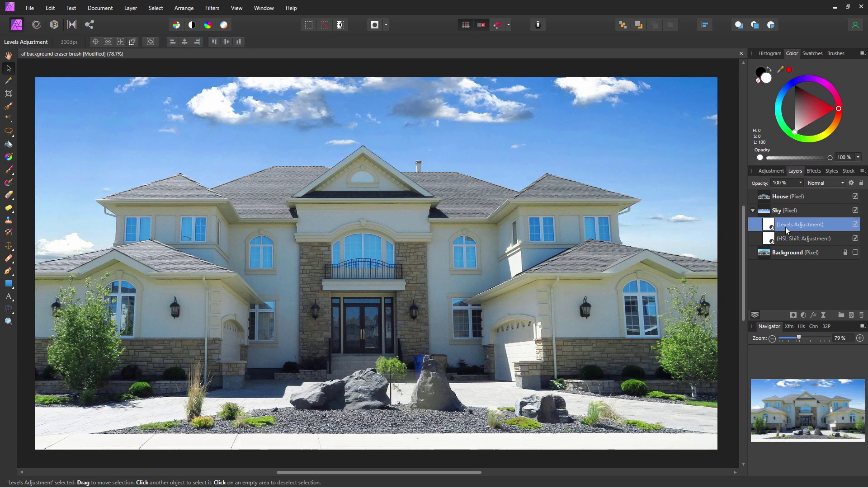
click(753, 211)
click(821, 198)
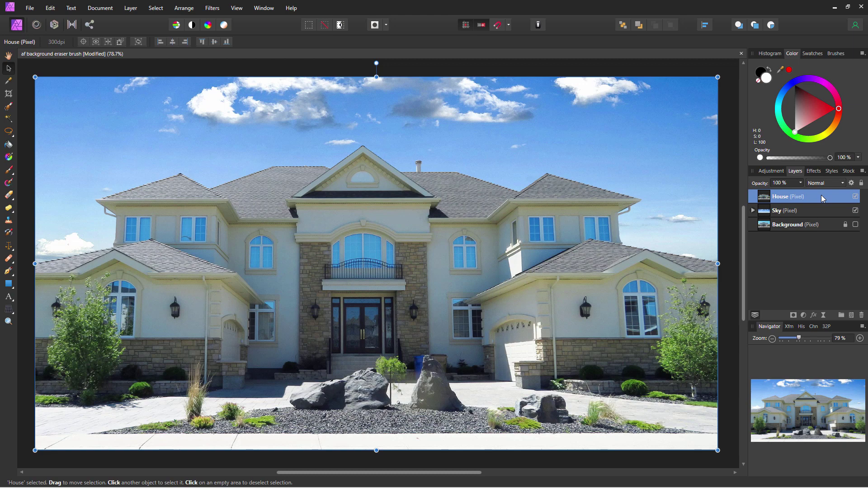
Add a Selective Color adjustment layer from the Layer menu.
click(130, 9)
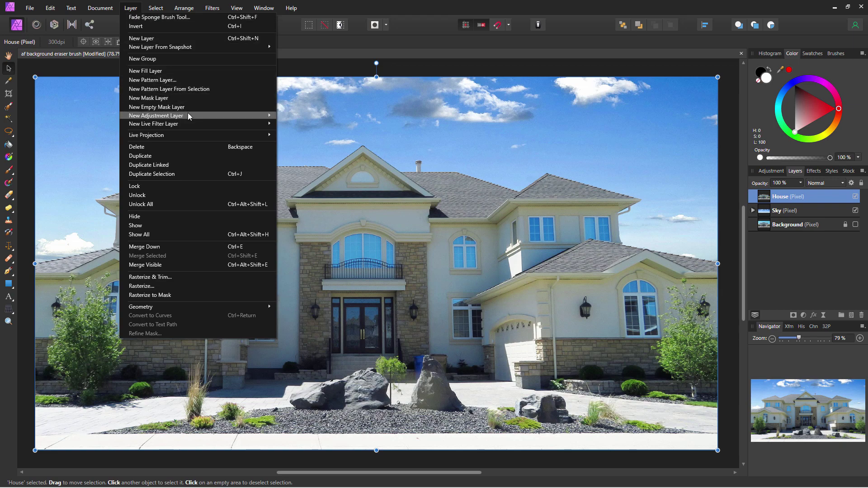
mouse_move(190, 116)
key(ctrl+m)
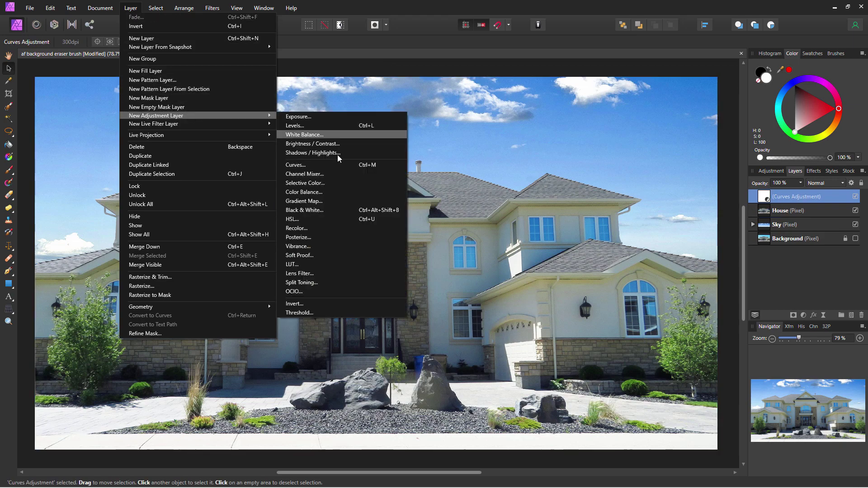
click(306, 183)
drag(548, 294, 525, 252)
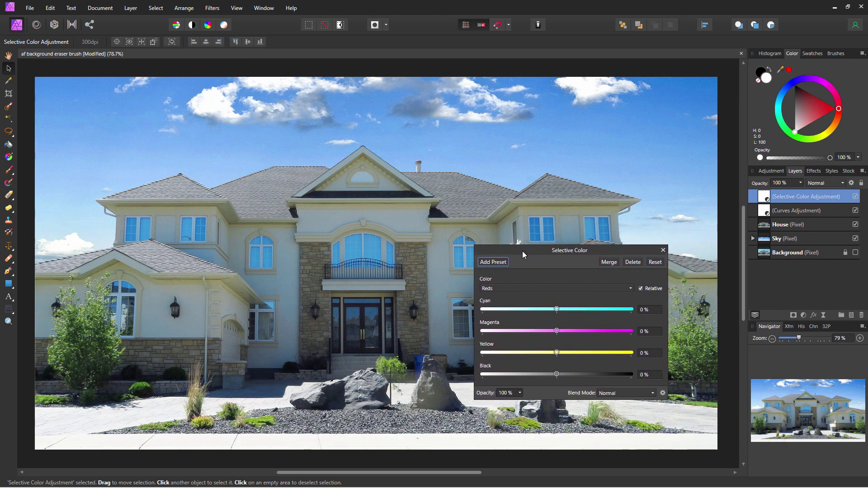
Set the Cyans range to Cyan -28%, Magenta 24% and Black -20%.
click(496, 289)
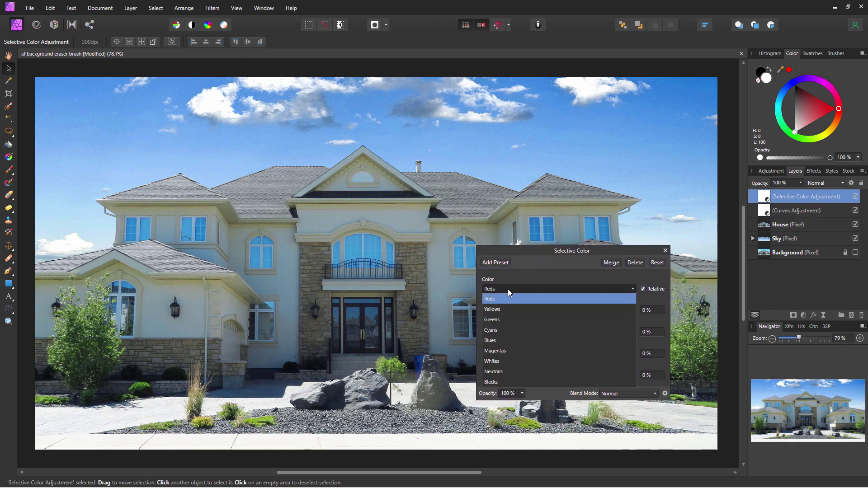
click(506, 334)
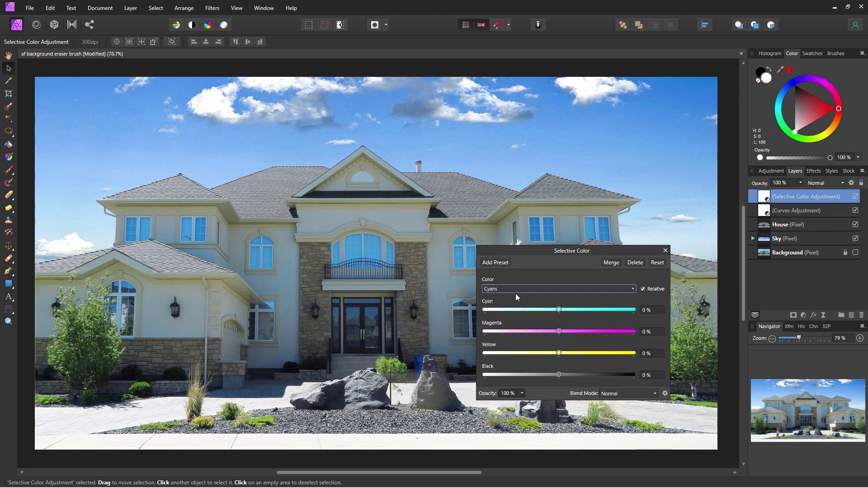
drag(559, 311, 585, 331)
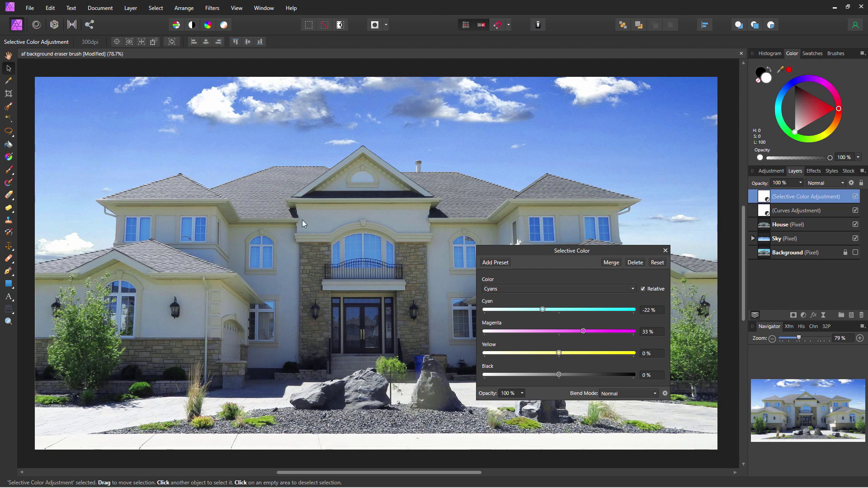
drag(582, 332, 577, 332)
drag(560, 376, 546, 375)
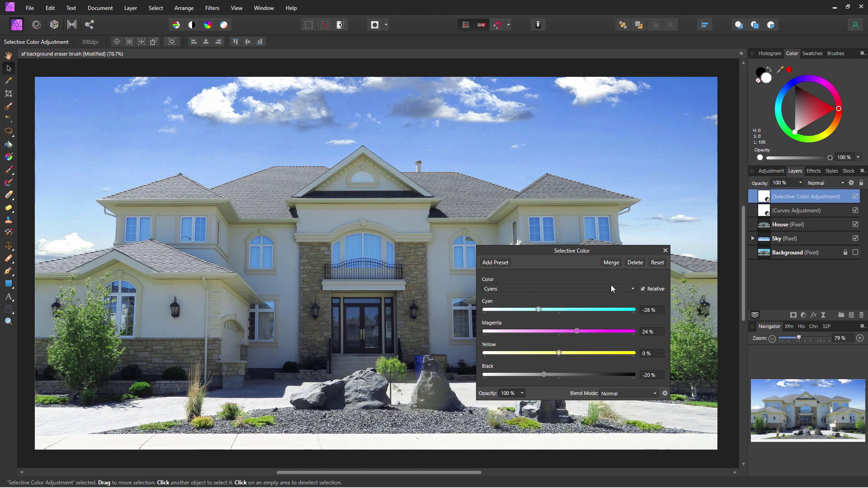
click(666, 250)
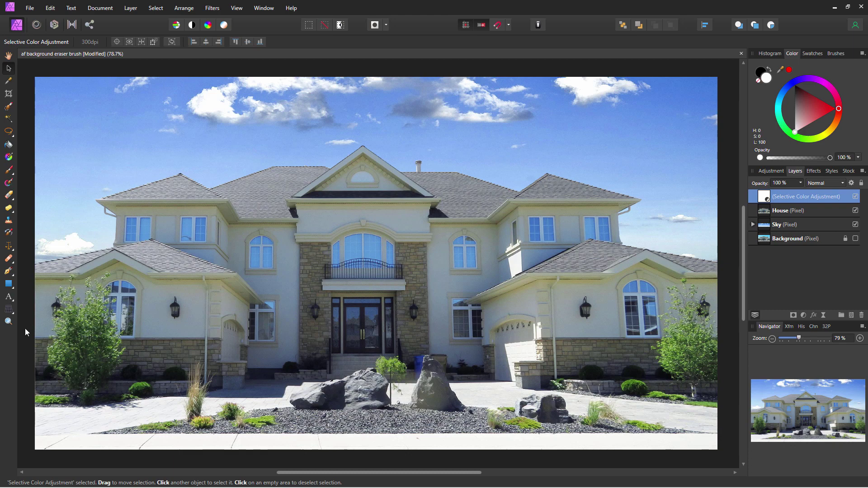
Zoom in to 300% around the rocks and the blue bin.
click(8, 322)
click(429, 368)
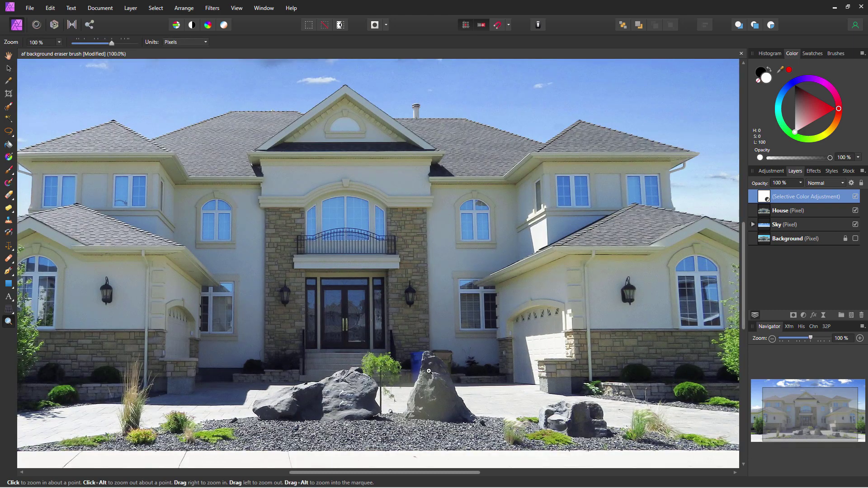
click(429, 368)
click(429, 368)
click(429, 367)
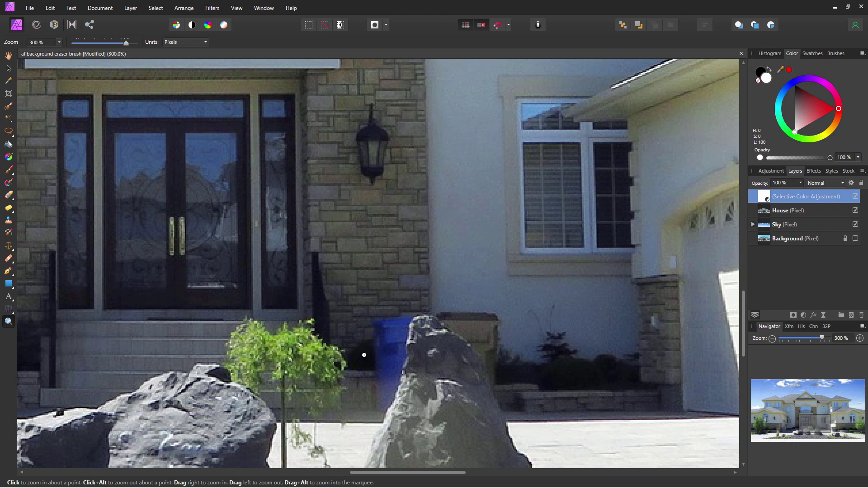
Drag the Selective Color adjustment into the House layer and expand House to confirm it's nested.
click(821, 214)
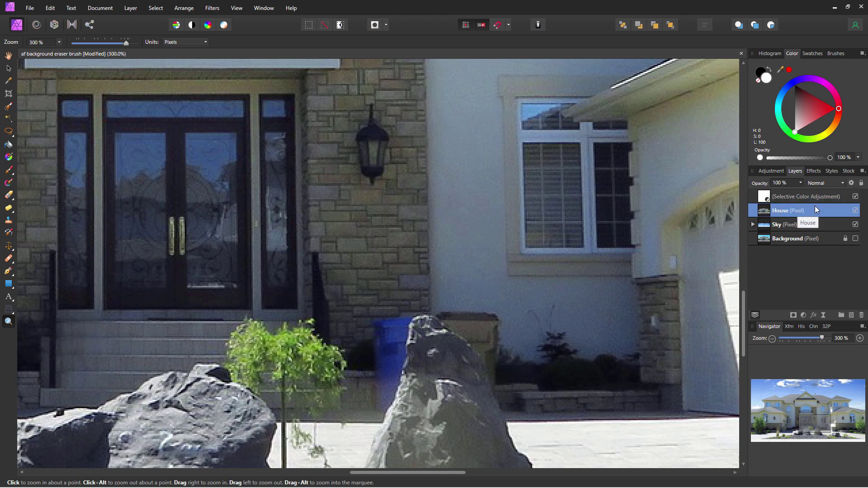
click(807, 197)
drag(804, 196, 794, 211)
click(754, 197)
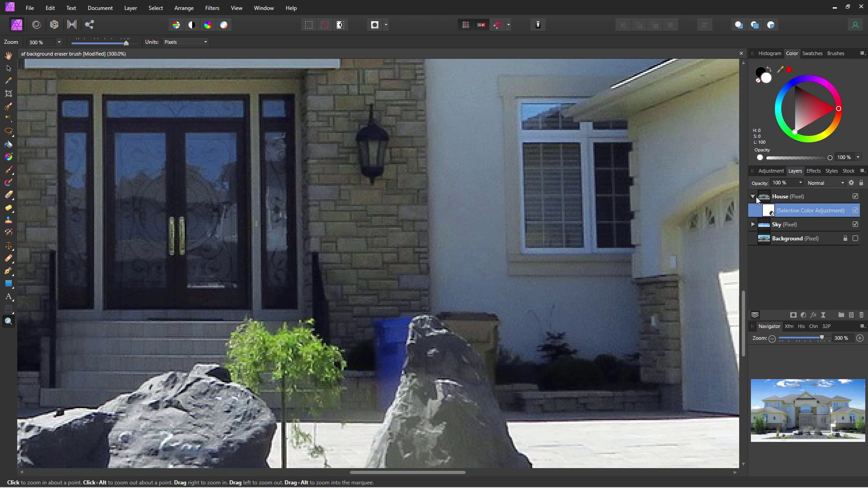
click(753, 197)
click(782, 197)
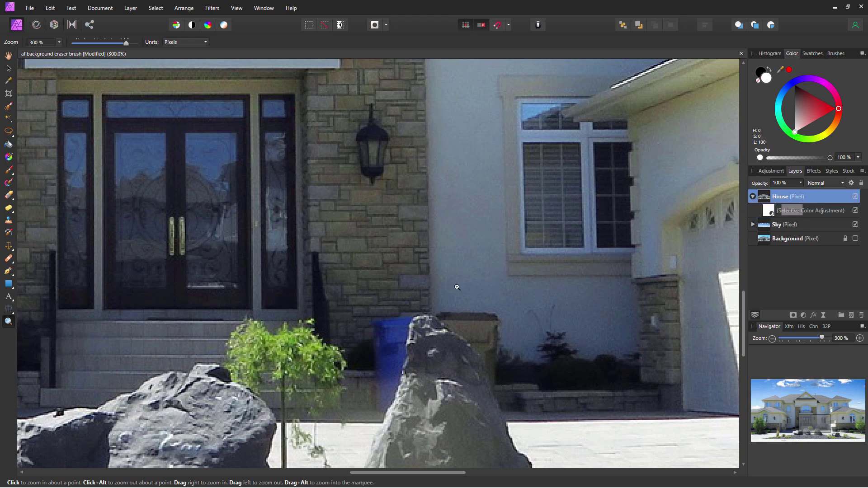
click(10, 134)
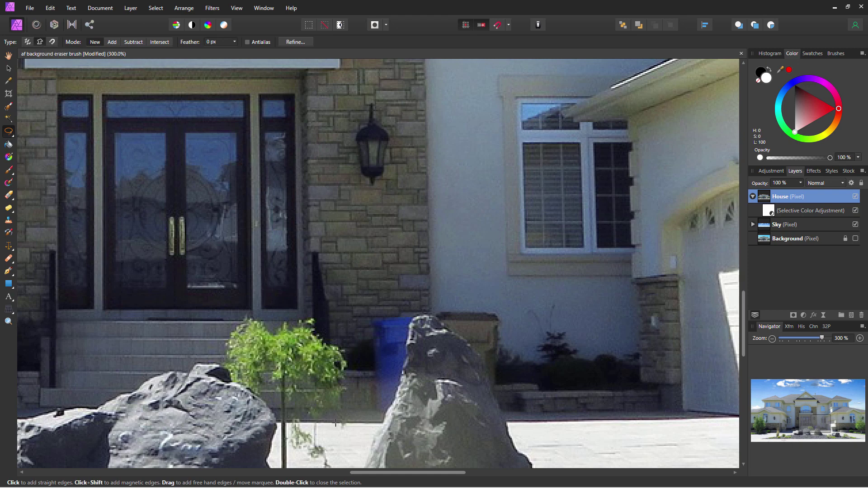
Outline the wall and bin from the tree's base, along the ground and up the rock's left edge.
click(304, 423)
click(383, 422)
mouse_move(409, 344)
mouse_down()
mouse_move(413, 319)
mouse_move(442, 322)
mouse_move(485, 365)
mouse_move(499, 407)
mouse_move(520, 424)
mouse_move(627, 422)
mouse_move(627, 361)
mouse_move(573, 271)
mouse_move(511, 219)
mouse_move(311, 210)
mouse_move(258, 287)
mouse_move(312, 419)
mouse_move(305, 424)
mouse_up()
click(8, 221)
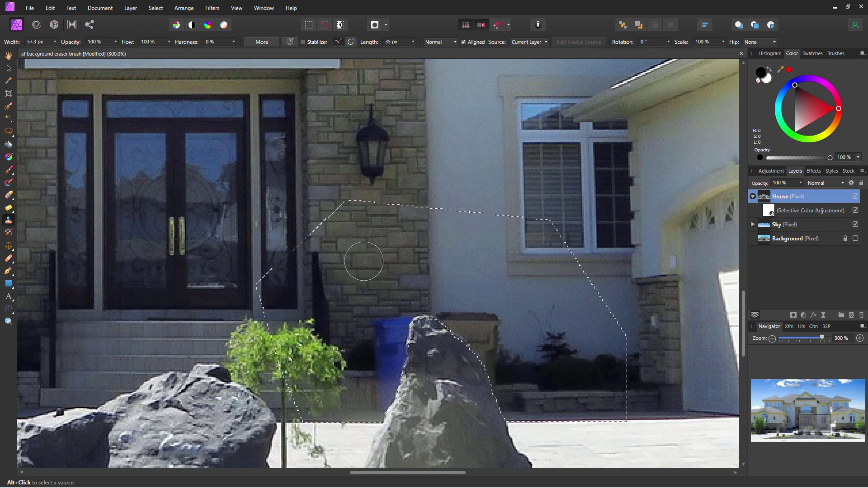
Shrink the Clone Brush and set the clone source on the stone wall.
key(bracketleft)
key(bracketleft)
scroll(375, 286, up, 1)
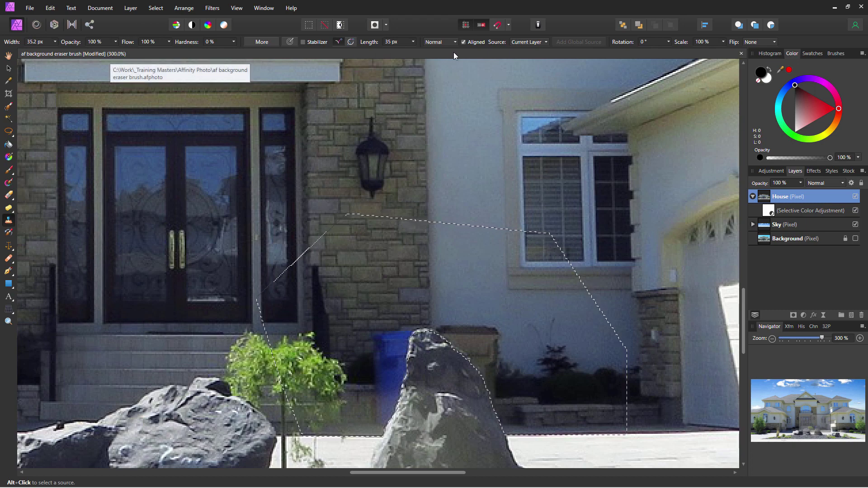
scroll(399, 297, down, 2)
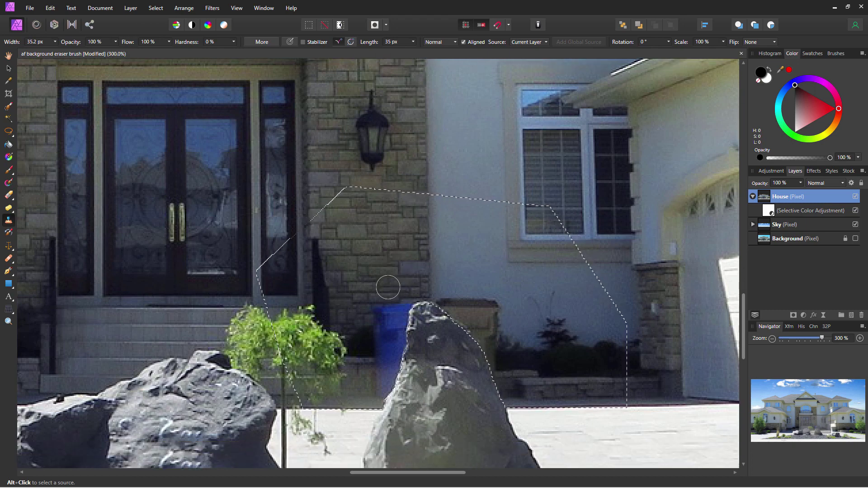
key(alt)
alt+click(378, 271)
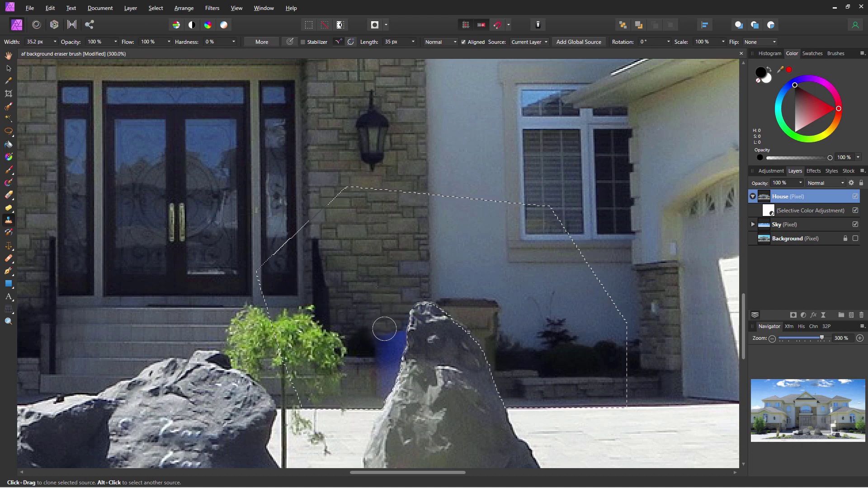
Paint cloned wall texture over the blue bin, then enlarge the brush again.
drag(392, 335, 373, 379)
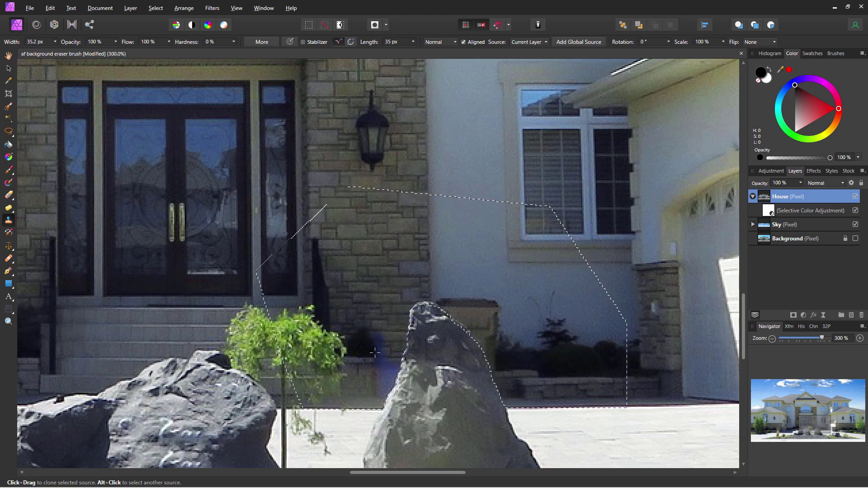
mouse_move(360, 348)
mouse_down()
mouse_move(381, 345)
mouse_move(361, 357)
mouse_up()
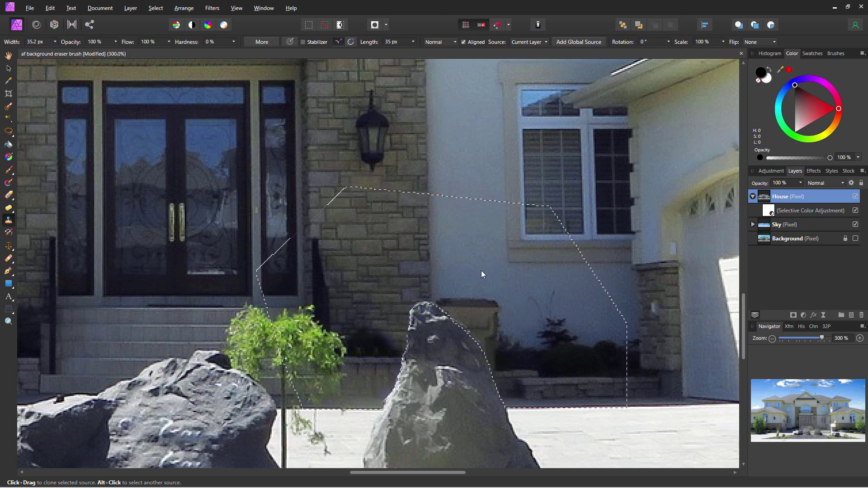
key(alt)
key(bracketright)
Sample the plain wall as a new source and clone it along the rock's top edge.
alt+click(462, 243)
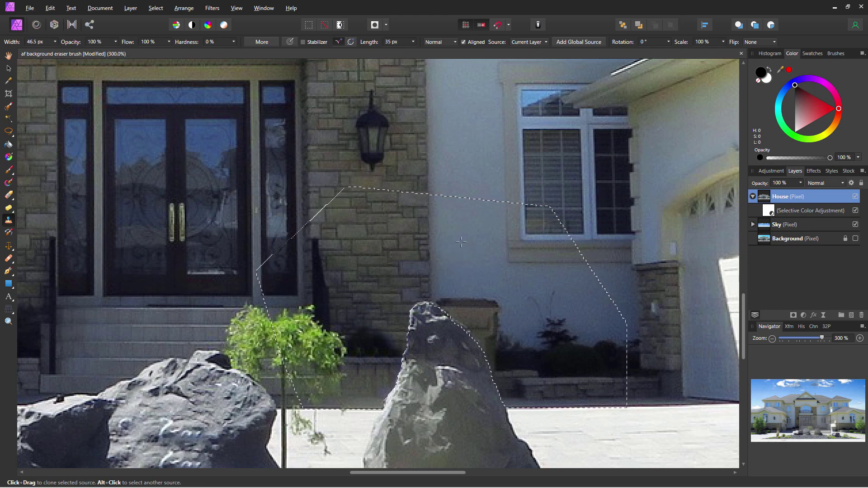
mouse_move(463, 297)
mouse_down()
mouse_move(481, 330)
mouse_move(445, 303)
mouse_move(488, 346)
mouse_move(474, 302)
mouse_move(492, 313)
mouse_move(490, 305)
mouse_move(497, 358)
mouse_move(490, 352)
mouse_move(530, 350)
mouse_move(500, 355)
mouse_move(512, 339)
mouse_move(558, 353)
mouse_move(596, 341)
mouse_move(554, 302)
mouse_move(461, 244)
mouse_up()
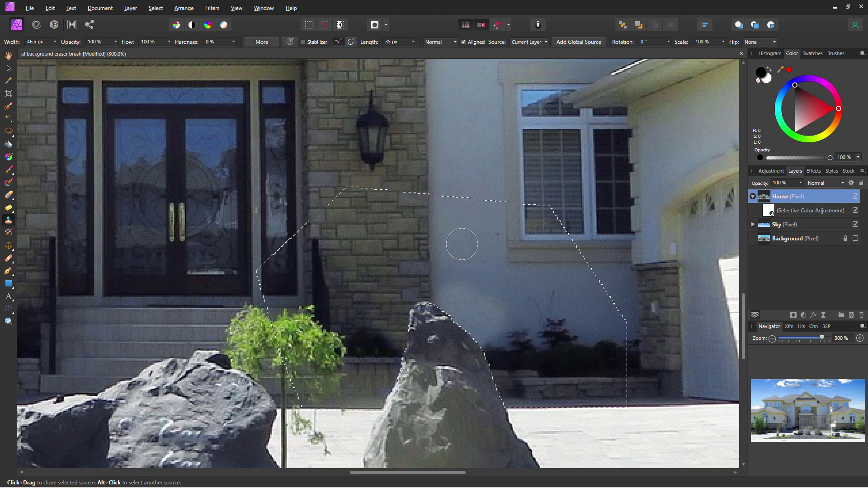